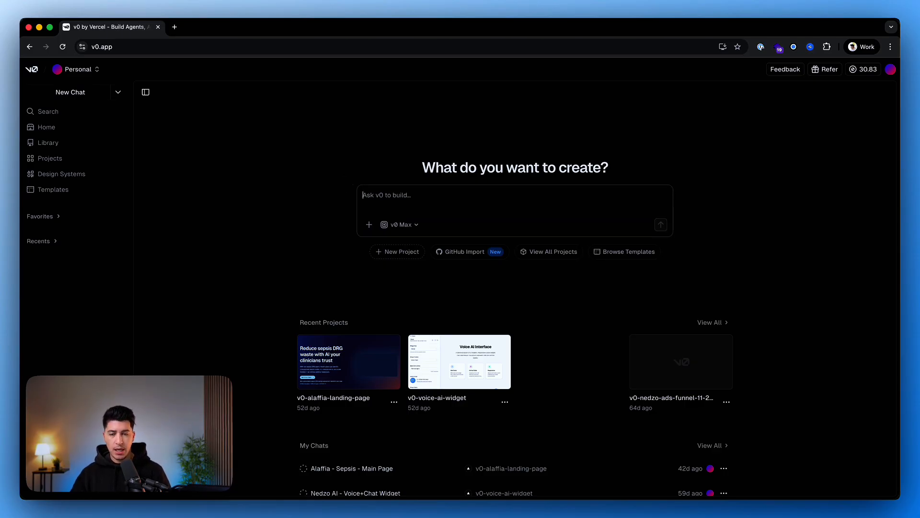
Paste a prompt for a modern QuickFlow Plumbing website in Austin, Texas, covering seven page sections and design requirements, and check its text.
{"action": "key", "text": "super+v"}
{"action": "scroll", "coordinate": [434, 230], "scroll_direction": "up", "scroll_amount": 5}
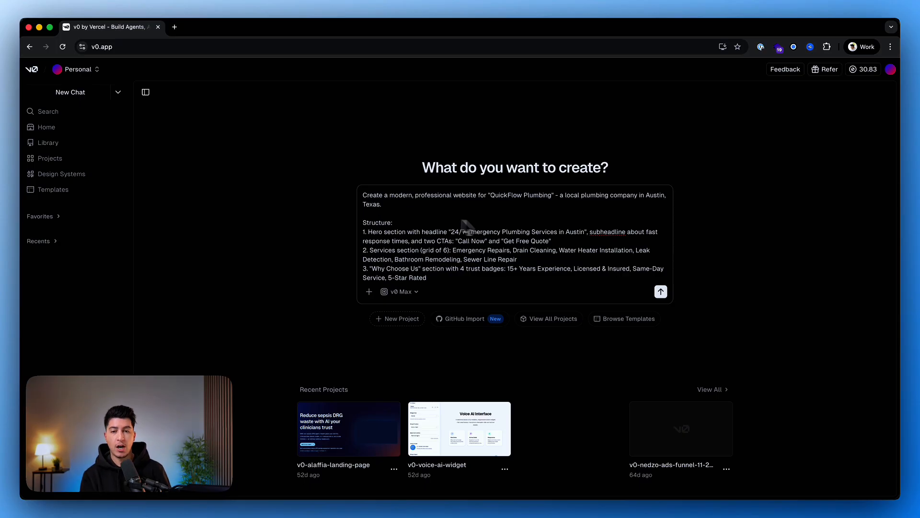
{"action": "scroll", "coordinate": [387, 233], "scroll_direction": "down", "scroll_amount": 2}
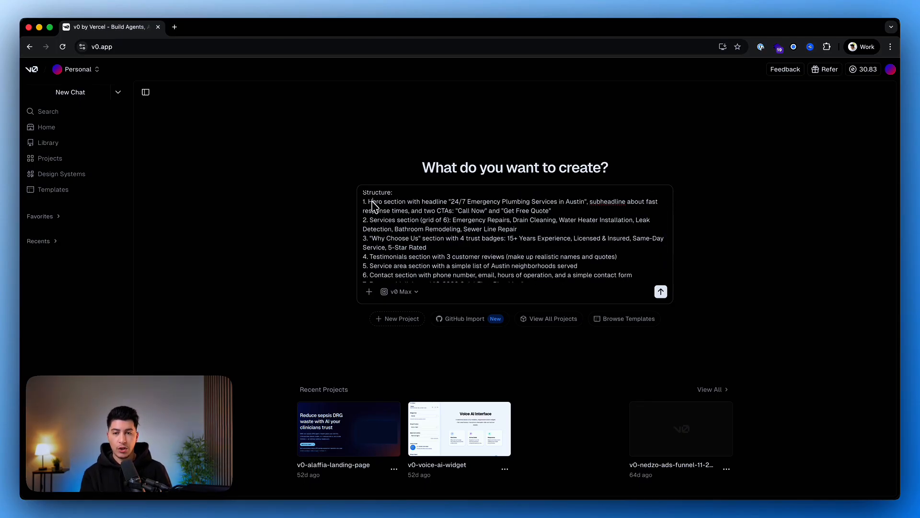
{"action": "left_click_drag", "start_coordinate": [377, 204], "coordinate": [436, 277]}
{"action": "scroll", "coordinate": [473, 262], "scroll_direction": "down", "scroll_amount": 2}
{"action": "left_click", "coordinate": [499, 257]}
{"action": "left_click_drag", "start_coordinate": [366, 230], "coordinate": [449, 230]}
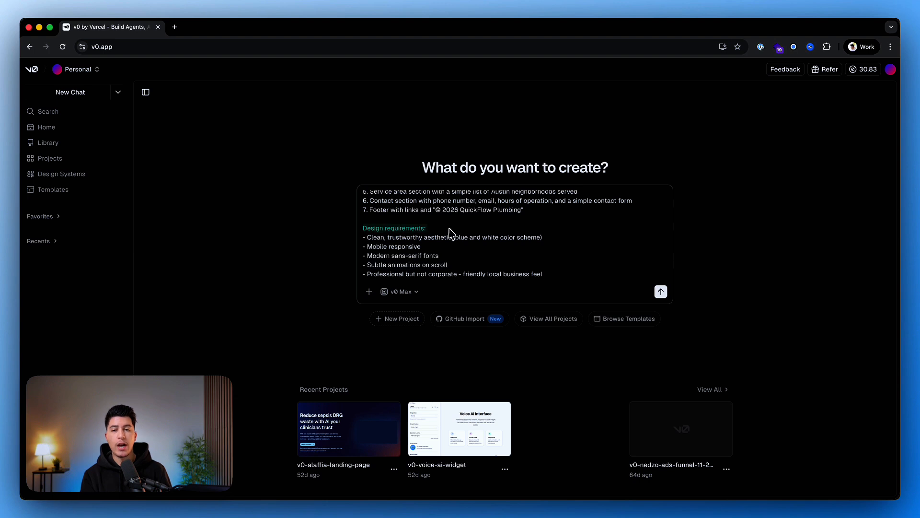
{"action": "scroll", "coordinate": [451, 235], "scroll_direction": "up", "scroll_amount": 5}
Keep v0 Max as the model and submit the website prompt.
{"action": "left_click", "coordinate": [401, 292]}
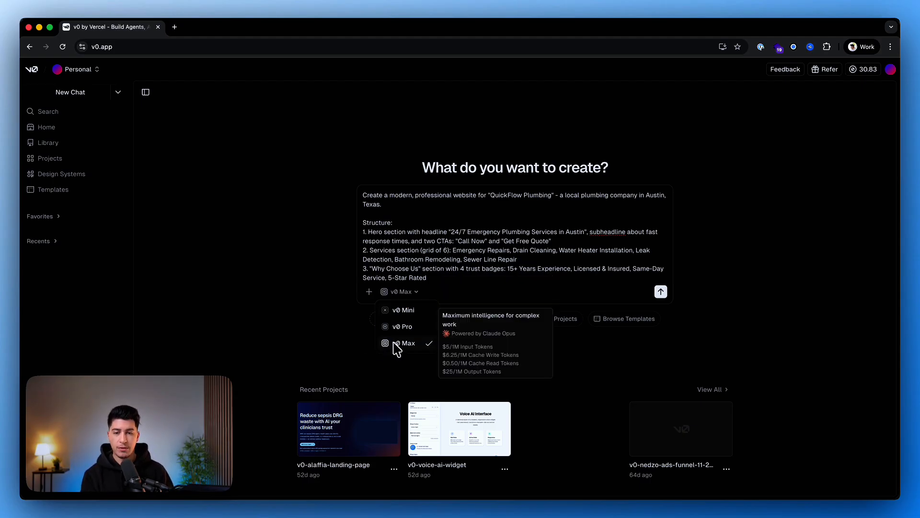
{"action": "left_click", "coordinate": [262, 250]}
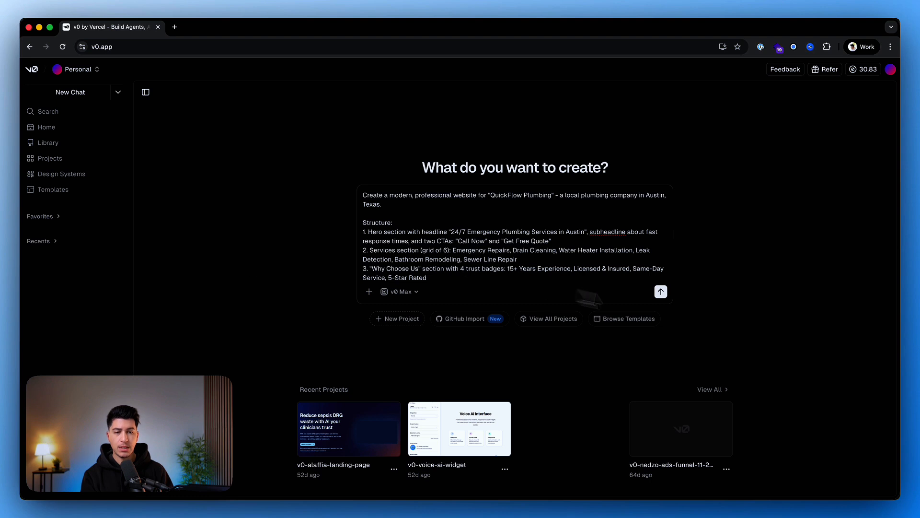
{"action": "left_click", "coordinate": [661, 291]}
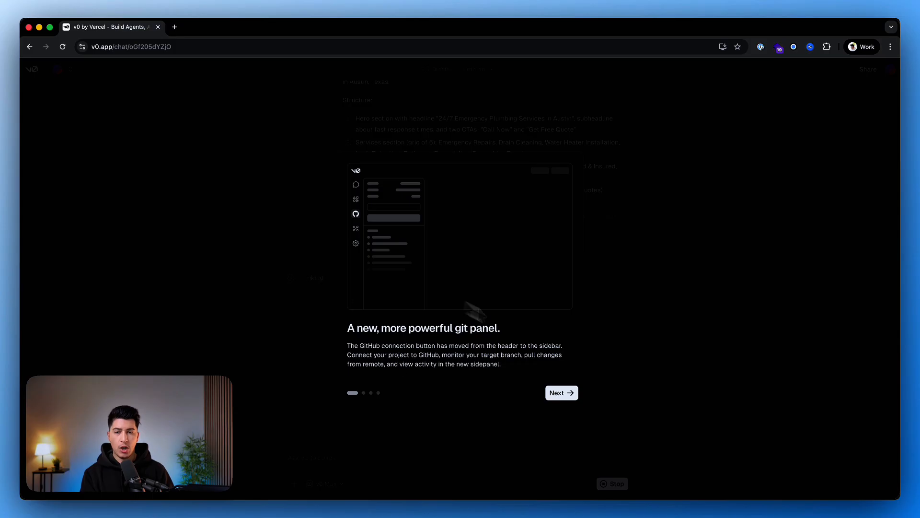
Go through the introduction to the new git panel and branches and dismiss it.
{"action": "left_click", "coordinate": [556, 394]}
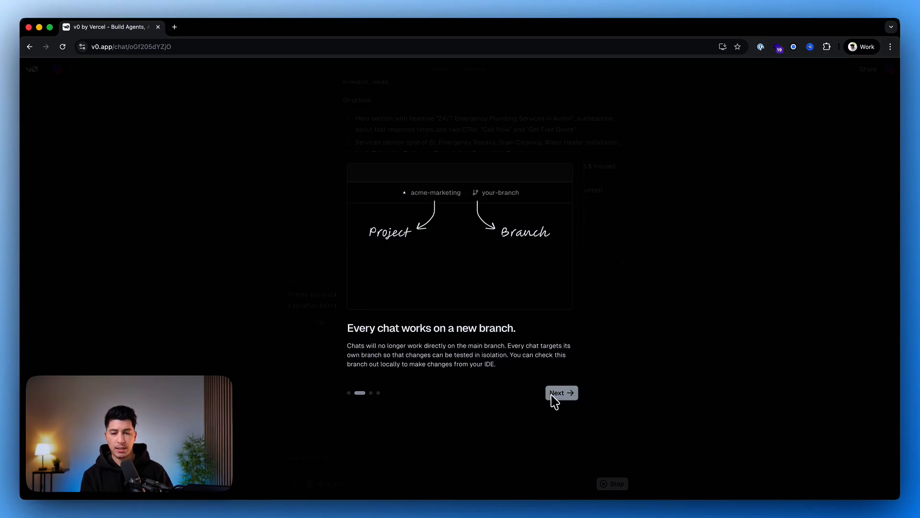
{"action": "left_click", "coordinate": [559, 394]}
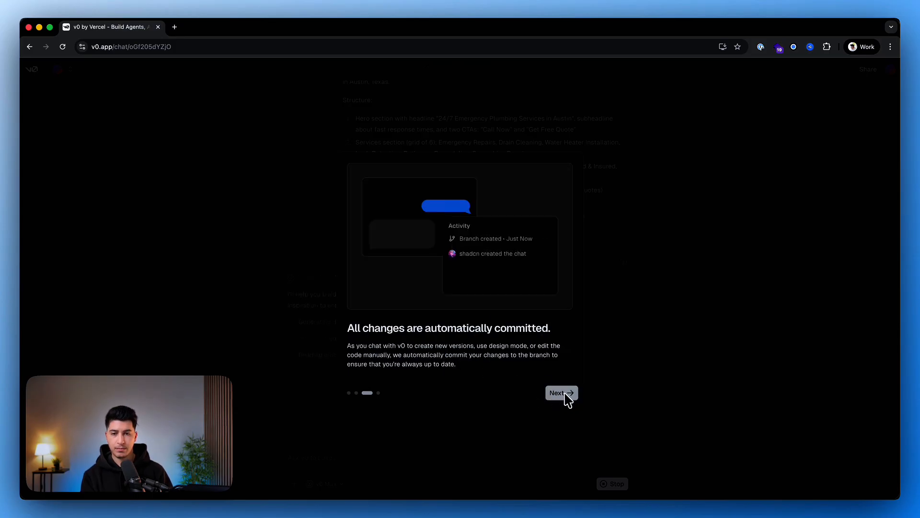
{"action": "left_click", "coordinate": [566, 394]}
{"action": "left_click", "coordinate": [568, 398]}
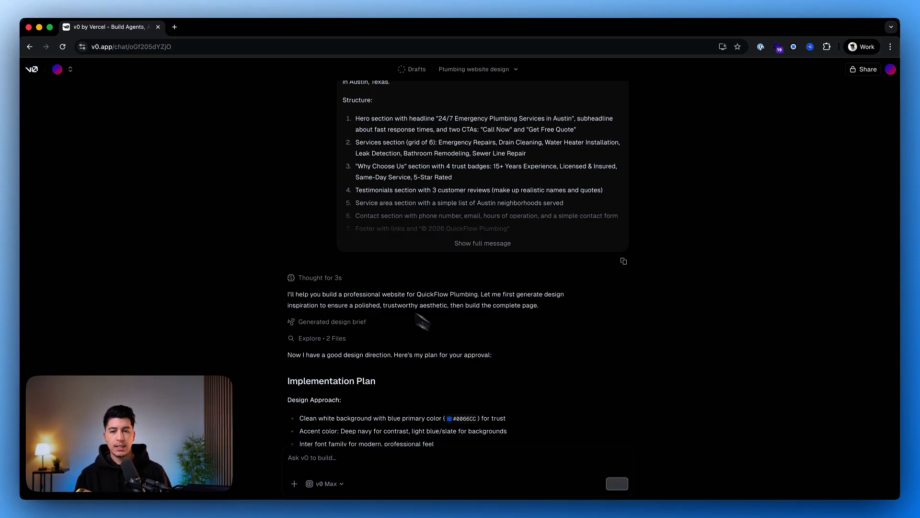
Review the proposed implementation plan and approve it by replying "Yes".
{"action": "scroll", "coordinate": [379, 300], "scroll_direction": "down", "scroll_amount": 7}
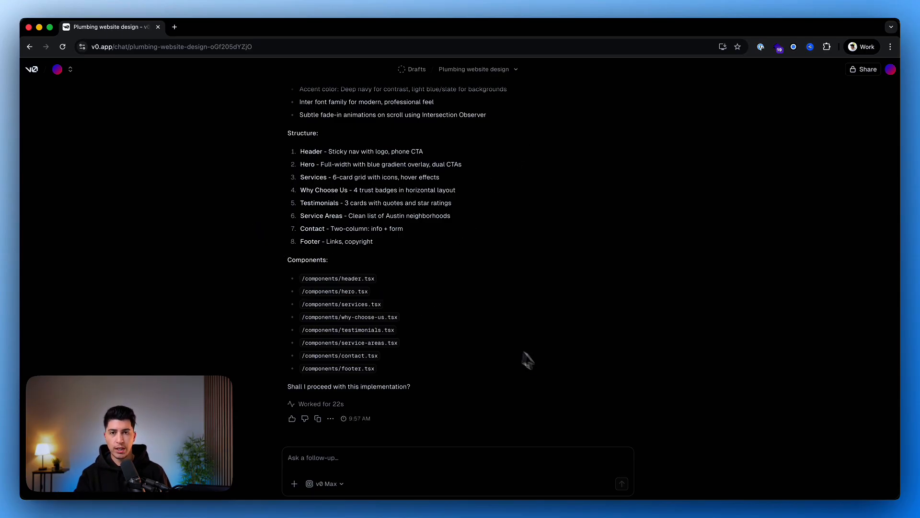
{"action": "scroll", "coordinate": [471, 271], "scroll_direction": "up", "scroll_amount": 10}
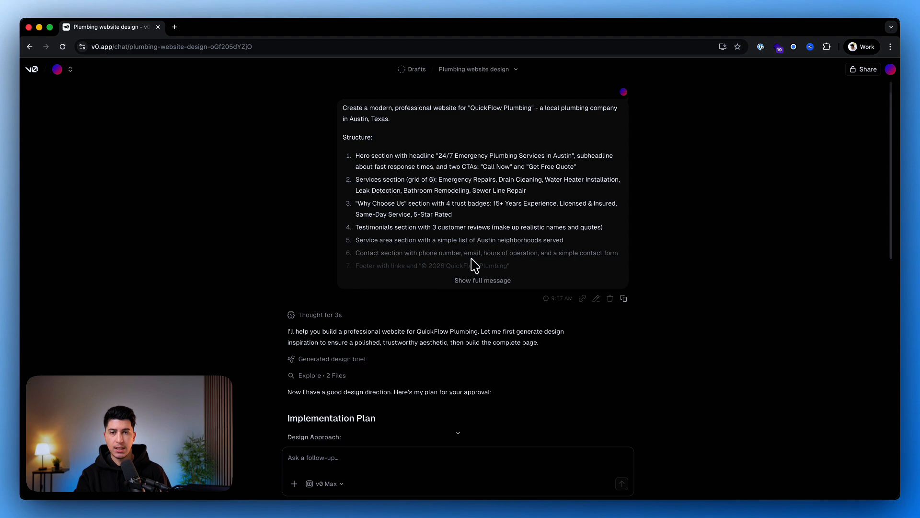
{"action": "scroll", "coordinate": [471, 266], "scroll_direction": "down", "scroll_amount": 10}
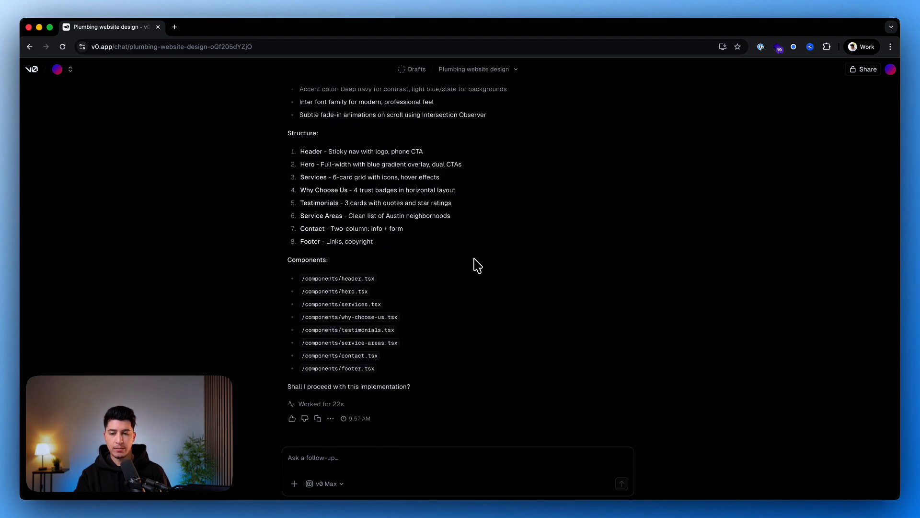
{"action": "left_click_drag", "start_coordinate": [288, 387], "coordinate": [494, 390]}
{"action": "left_click", "coordinate": [494, 390]}
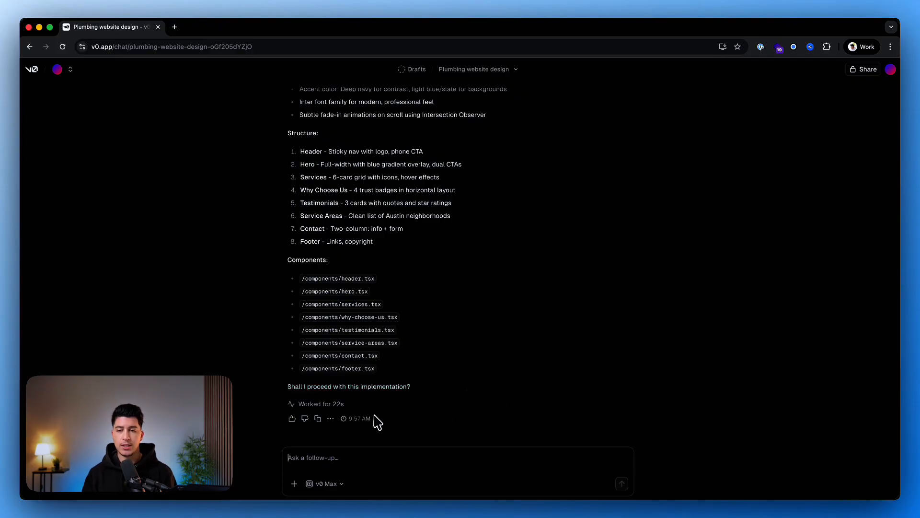
{"action": "scroll", "coordinate": [409, 242], "scroll_direction": "up", "scroll_amount": 3}
{"action": "scroll", "coordinate": [350, 248], "scroll_direction": "down", "scroll_amount": 3}
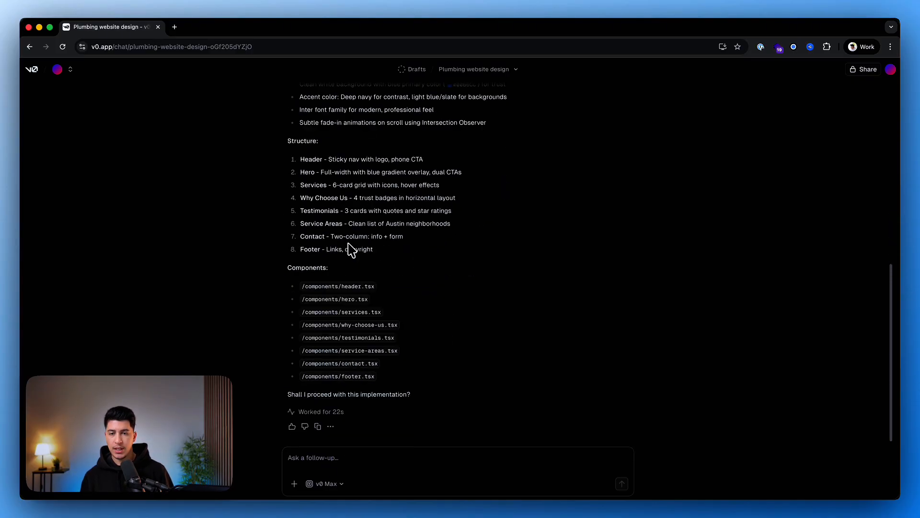
{"action": "type", "text": "Yes"}
{"action": "key", "text": "Return"}
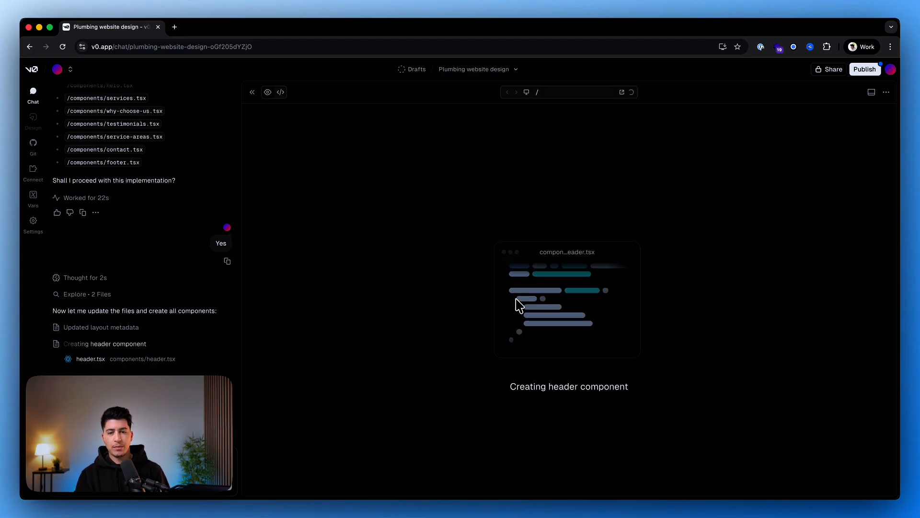
Show the site preview and read the chat summary of the generated QuickFlow Plumbing website.
{"action": "left_click", "coordinate": [269, 93]}
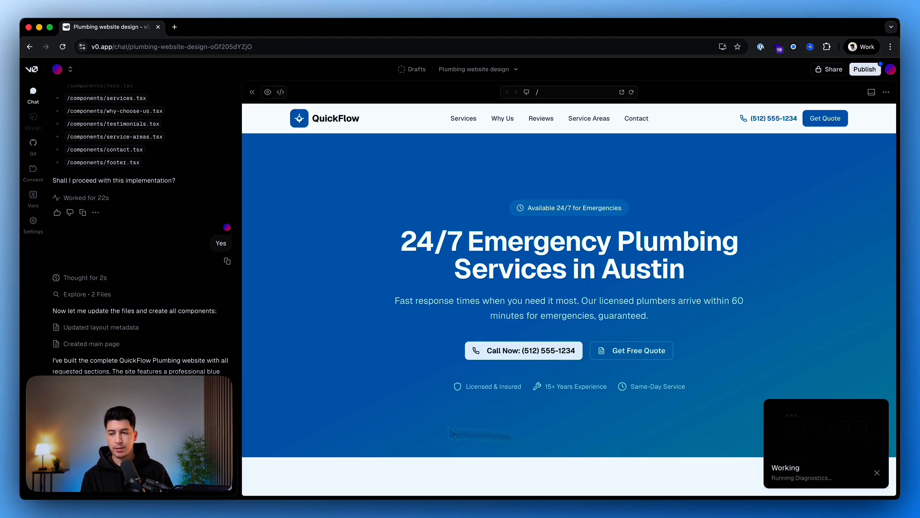
{"action": "scroll", "coordinate": [127, 339], "scroll_direction": "down", "scroll_amount": 2}
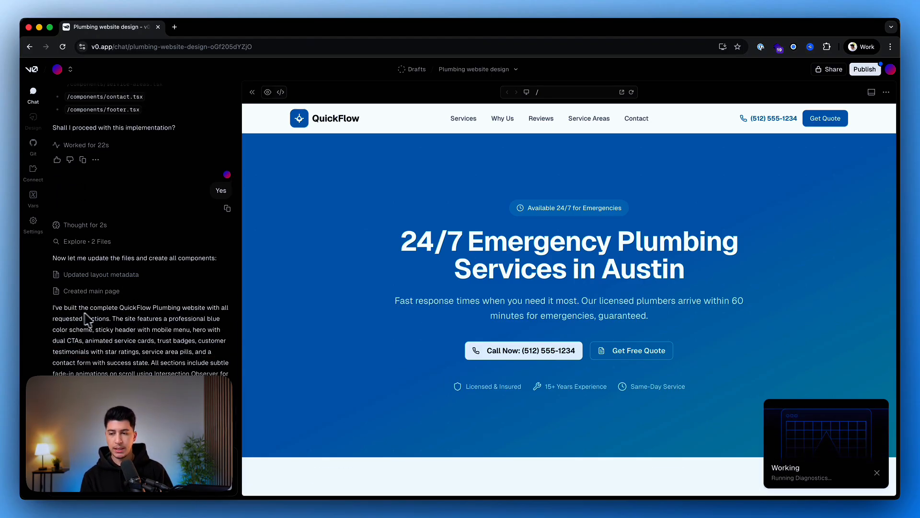
{"action": "left_click_drag", "start_coordinate": [183, 308], "coordinate": [211, 312]}
{"action": "left_click", "coordinate": [139, 316]}
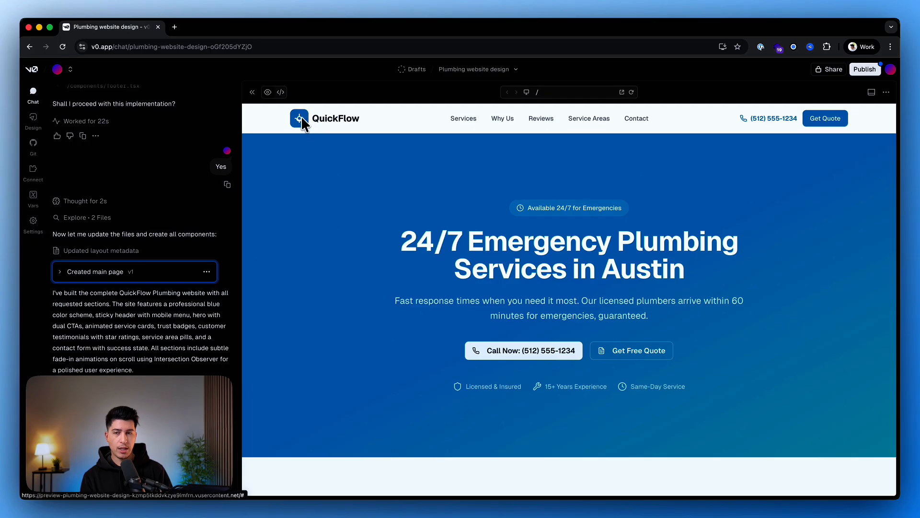
Examine the generated site from hero to footer, including services, trust badges, testimonials, service areas and contact form, and recheck the header and hero.
{"action": "left_click_drag", "start_coordinate": [401, 243], "coordinate": [666, 263]}
{"action": "left_click", "coordinate": [662, 259]}
{"action": "scroll", "coordinate": [573, 247], "scroll_direction": "down", "scroll_amount": 6}
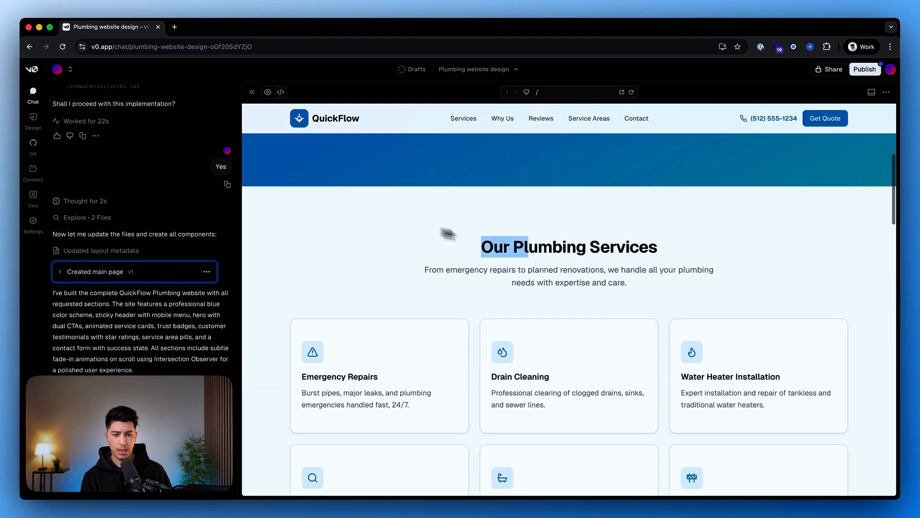
{"action": "scroll", "coordinate": [430, 231], "scroll_direction": "down", "scroll_amount": 3}
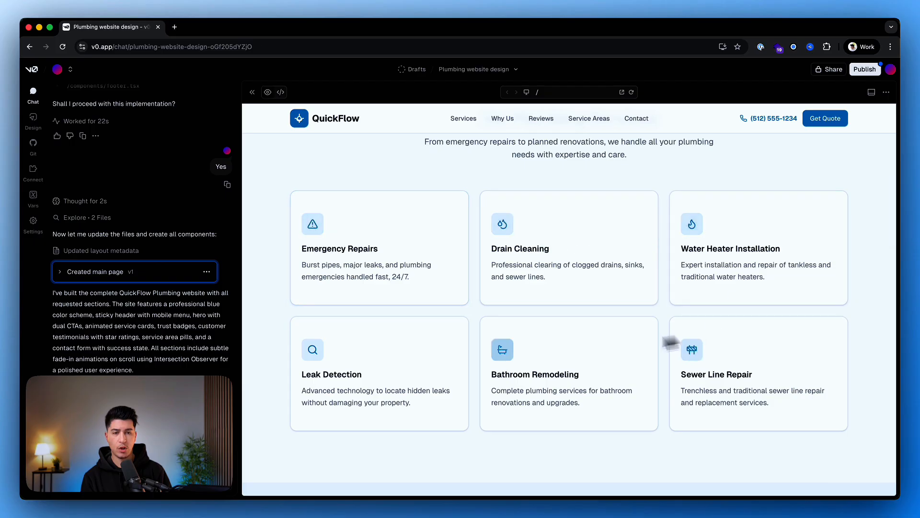
{"action": "scroll", "coordinate": [441, 203], "scroll_direction": "down", "scroll_amount": 8}
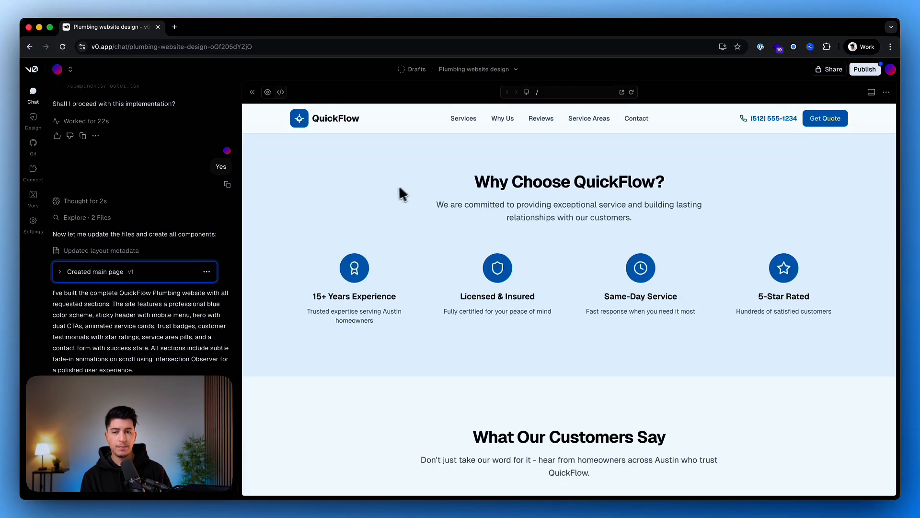
{"action": "scroll", "coordinate": [499, 177], "scroll_direction": "down", "scroll_amount": 5}
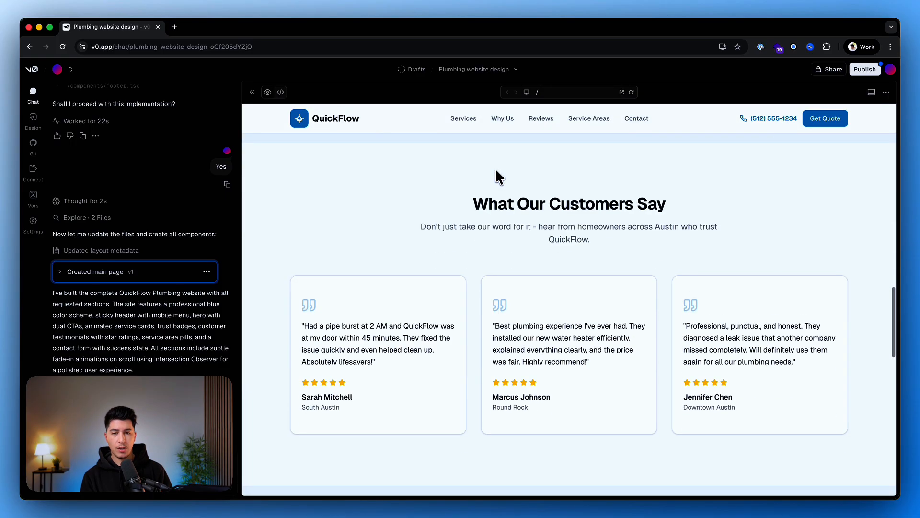
{"action": "scroll", "coordinate": [623, 192], "scroll_direction": "down", "scroll_amount": 5}
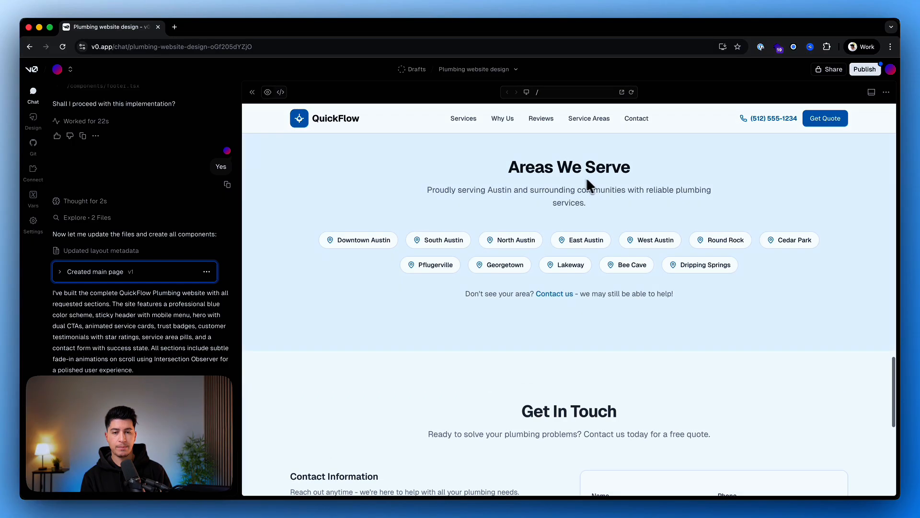
{"action": "scroll", "coordinate": [542, 246], "scroll_direction": "down", "scroll_amount": 2}
{"action": "scroll", "coordinate": [551, 249], "scroll_direction": "down", "scroll_amount": 4}
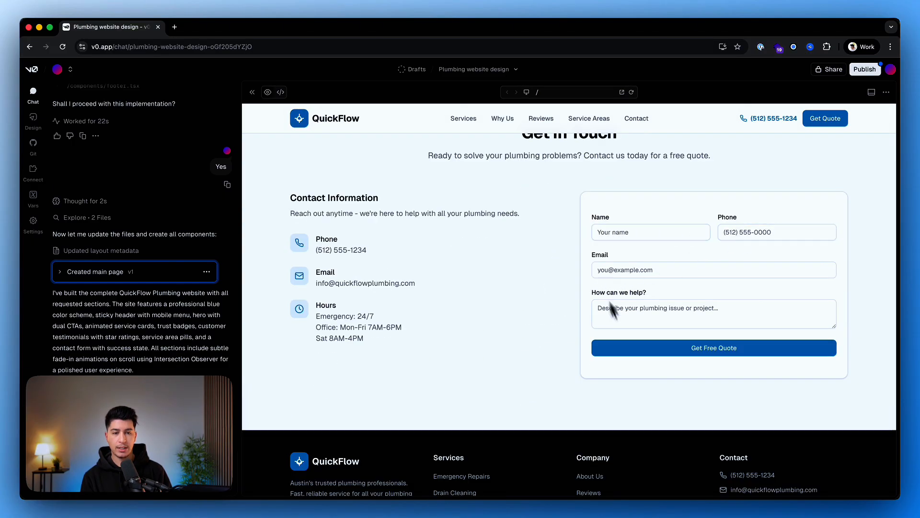
{"action": "scroll", "coordinate": [570, 214], "scroll_direction": "up", "scroll_amount": 1}
{"action": "scroll", "coordinate": [548, 212], "scroll_direction": "down", "scroll_amount": 2}
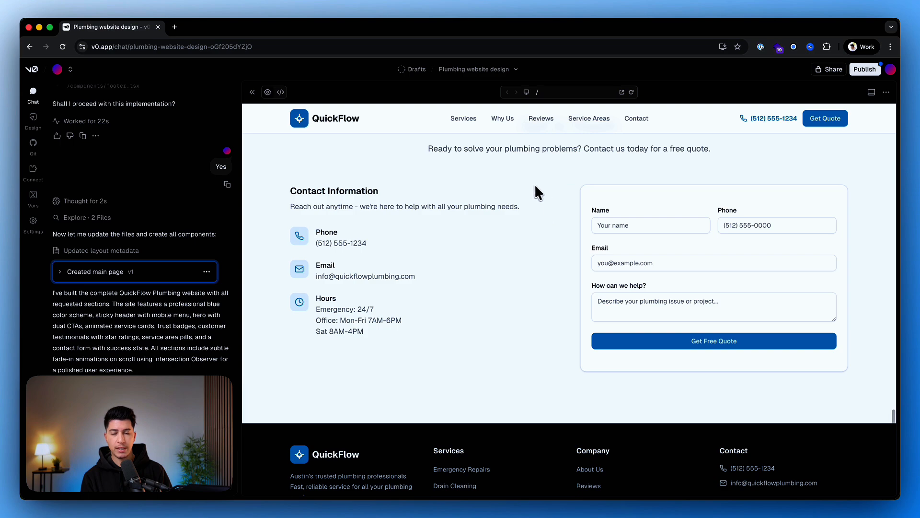
{"action": "scroll", "coordinate": [519, 193], "scroll_direction": "down", "scroll_amount": 2}
{"action": "scroll", "coordinate": [508, 198], "scroll_direction": "up", "scroll_amount": 15}
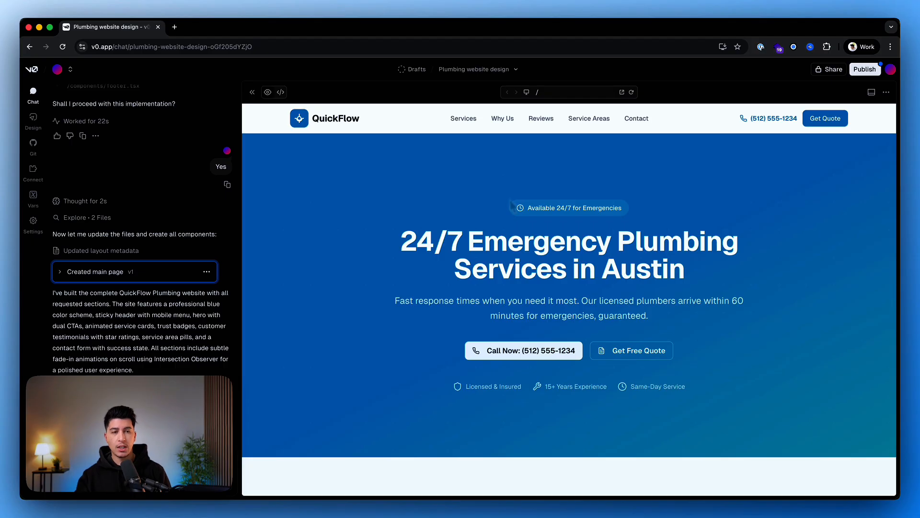
{"action": "left_click_drag", "start_coordinate": [708, 119], "coordinate": [813, 125]}
{"action": "left_click_drag", "start_coordinate": [792, 191], "coordinate": [776, 223]}
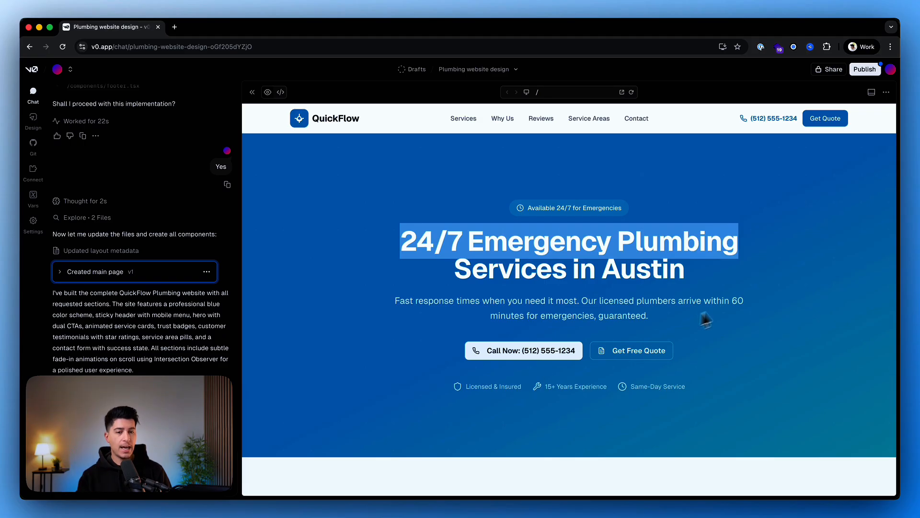
{"action": "left_click", "coordinate": [729, 302]}
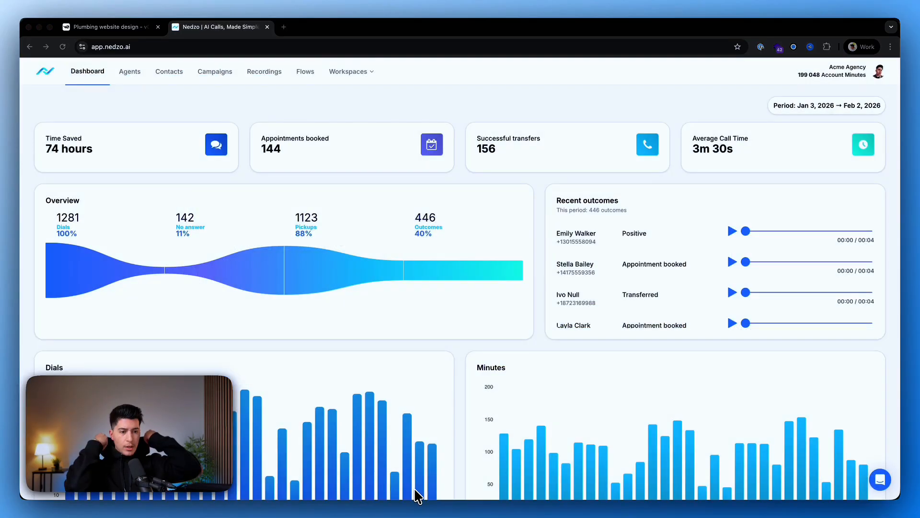
Switch to the Nedzo app's agents list and create an agent named "QuickFlow Plumbing" with the description "Tutorial Video".
{"action": "left_click", "coordinate": [180, 105]}
{"action": "left_click", "coordinate": [130, 79]}
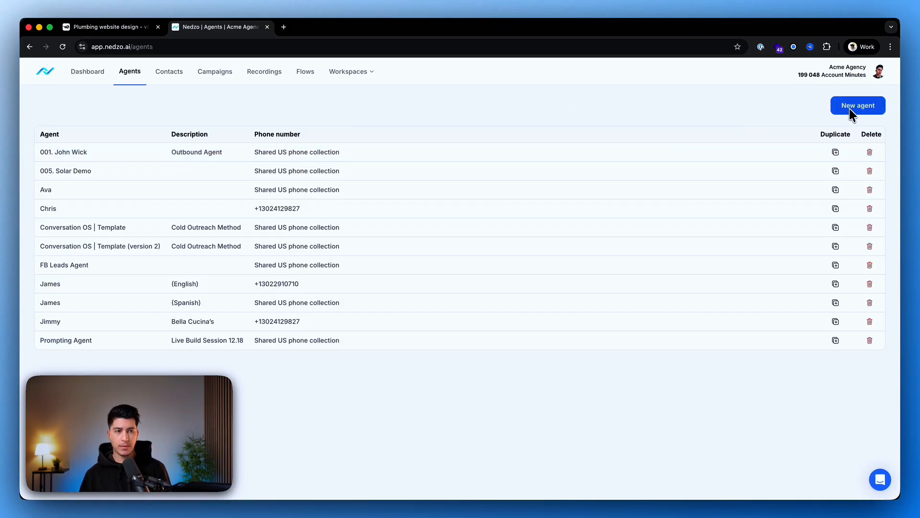
{"action": "left_click", "coordinate": [852, 112]}
{"action": "left_click", "coordinate": [444, 162]}
{"action": "type", "text": "Q"}
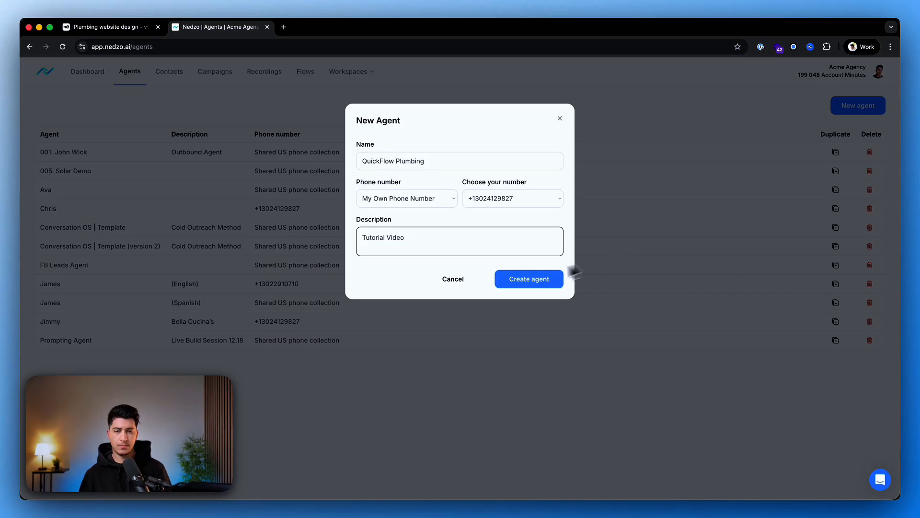
{"action": "left_click", "coordinate": [526, 282]}
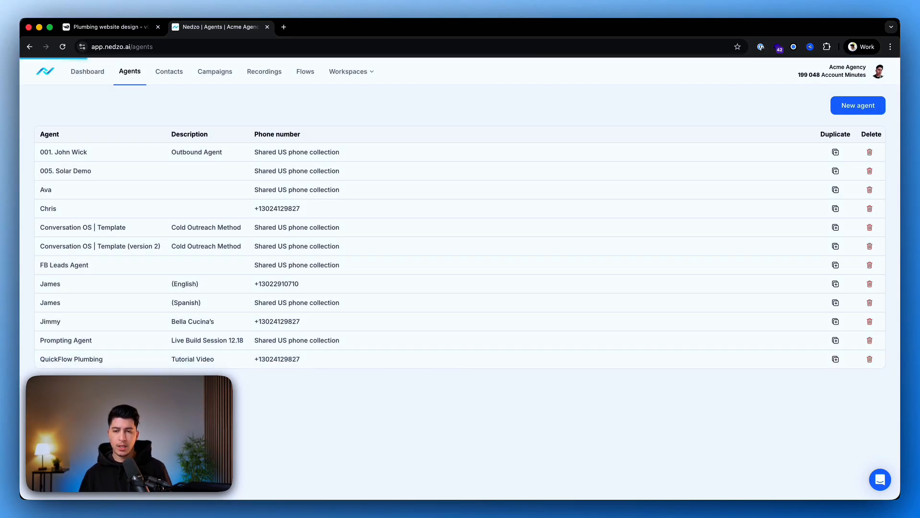
Open the QuickFlow Plumbing agent and clear its entire default prompt.
{"action": "left_click", "coordinate": [108, 359]}
{"action": "left_click_drag", "start_coordinate": [184, 141], "coordinate": [412, 327]}
{"action": "triple_click", "coordinate": [412, 327]}
{"action": "key", "text": "super+a"}
{"action": "key", "text": "BackSpace"}
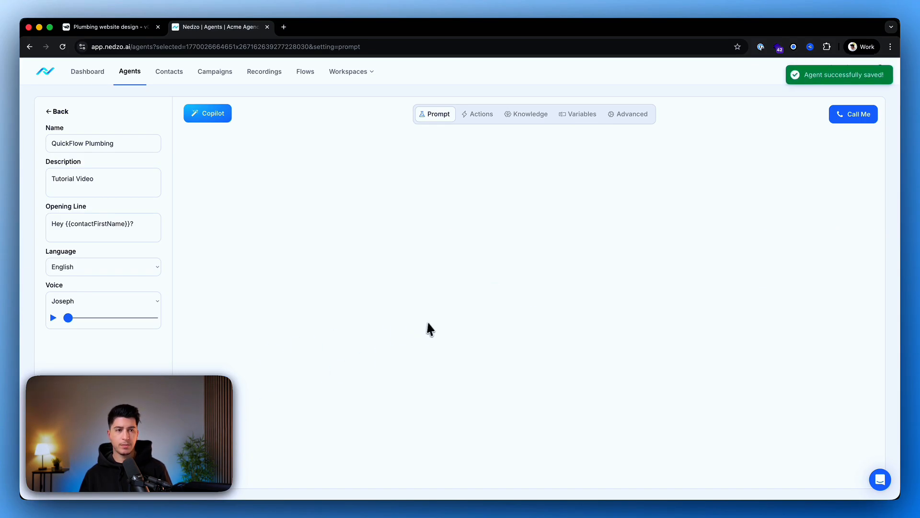
Open Copilot and paste a new-prompt brief for a QuickFlow Plumbing voice AI agent with business details, services, pricing, goals, tone and restrictions.
{"action": "left_click", "coordinate": [211, 120]}
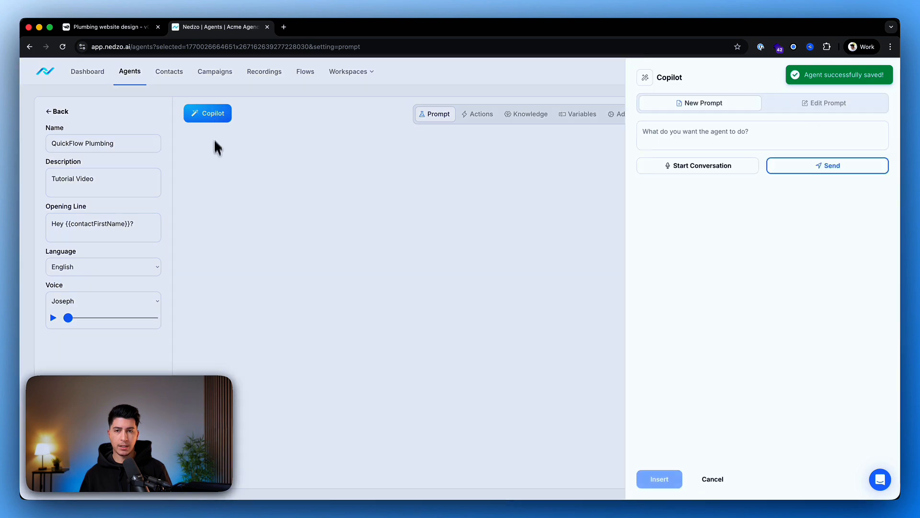
{"action": "left_click", "coordinate": [682, 128]}
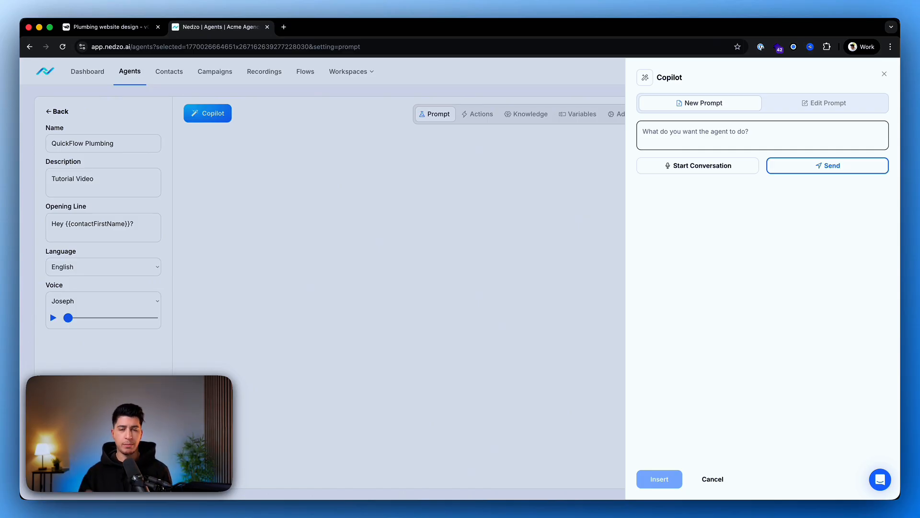
{"action": "key", "text": "super+v"}
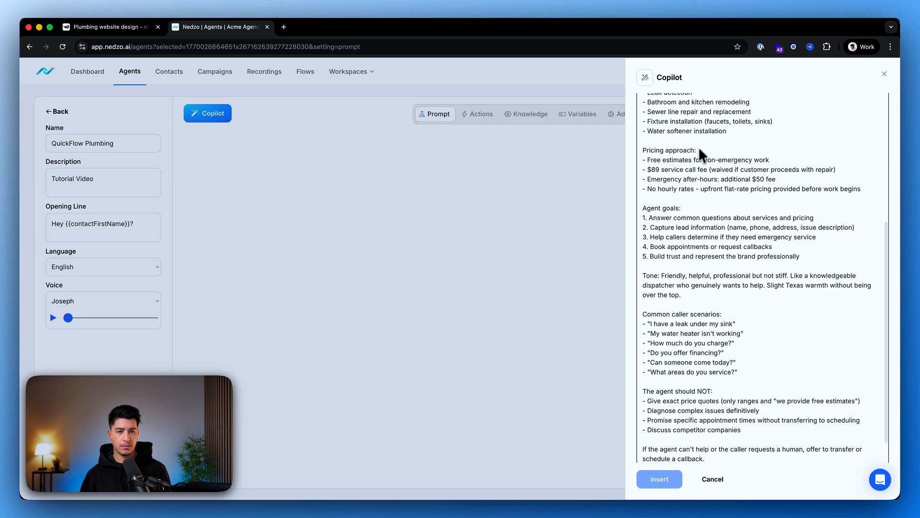
{"action": "scroll", "coordinate": [700, 143], "scroll_direction": "up", "scroll_amount": 3}
{"action": "scroll", "coordinate": [678, 182], "scroll_direction": "up", "scroll_amount": 3}
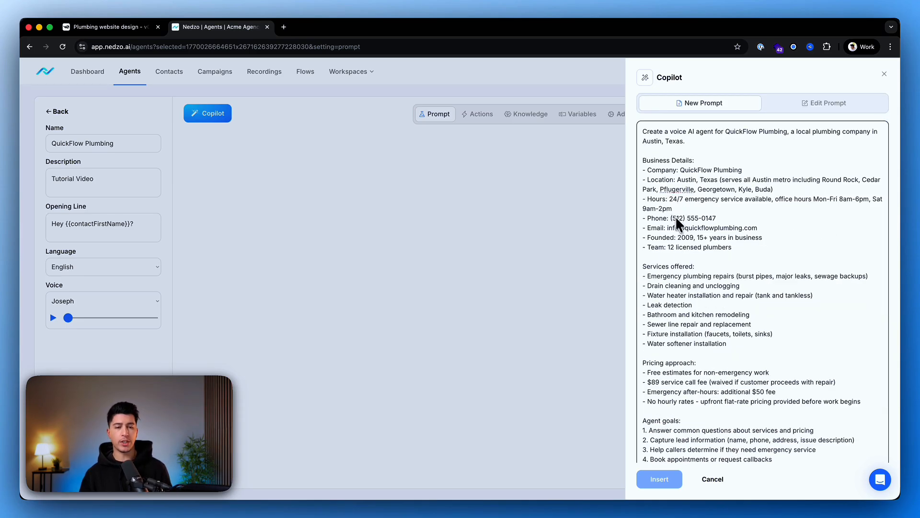
Review the pasted agent brief, including services, pricing, agent goals, tone, caller scenarios and restrictions.
{"action": "scroll", "coordinate": [674, 213], "scroll_direction": "down", "scroll_amount": 3}
{"action": "left_click_drag", "start_coordinate": [648, 152], "coordinate": [724, 152]}
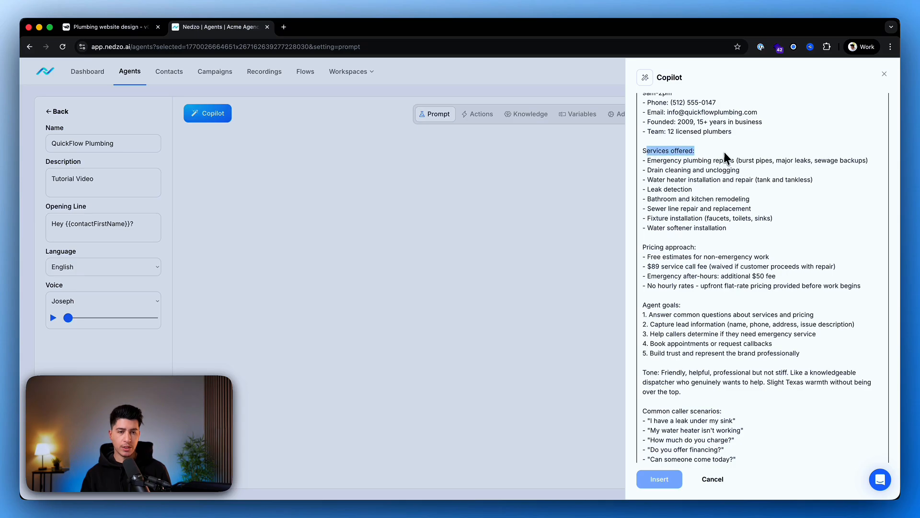
{"action": "scroll", "coordinate": [692, 238], "scroll_direction": "down", "scroll_amount": 2}
{"action": "left_click_drag", "start_coordinate": [647, 196], "coordinate": [682, 187]}
{"action": "scroll", "coordinate": [660, 191], "scroll_direction": "down", "scroll_amount": 2}
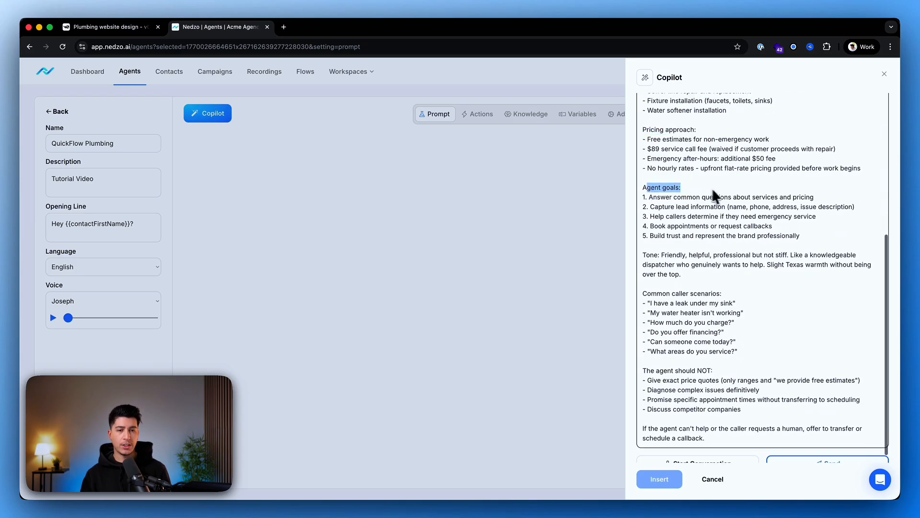
{"action": "scroll", "coordinate": [681, 230], "scroll_direction": "down", "scroll_amount": 1}
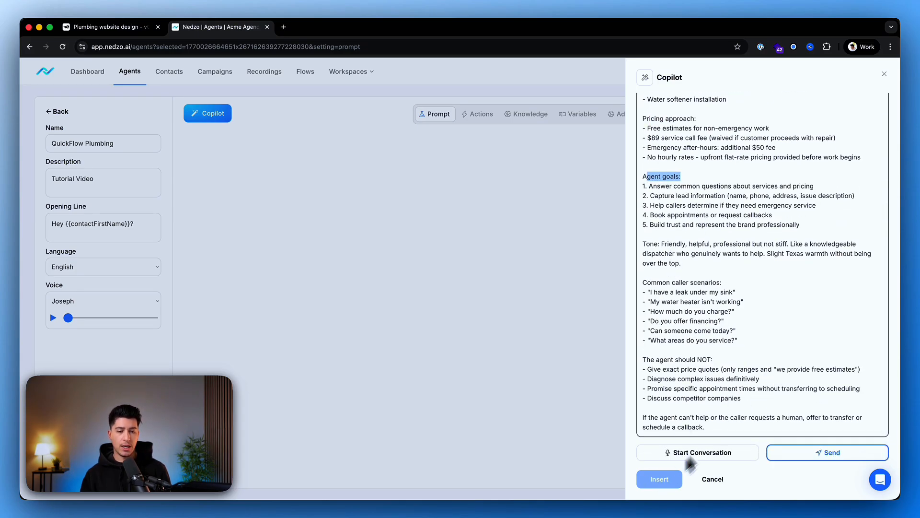
{"action": "left_click", "coordinate": [736, 410]}
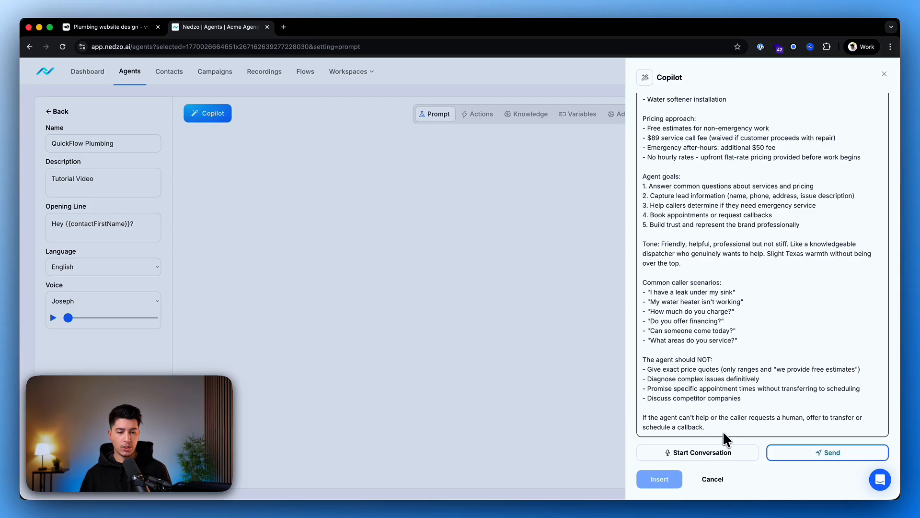
{"action": "key", "text": "super+a"}
{"action": "left_click_drag", "start_coordinate": [715, 390], "coordinate": [707, 401]}
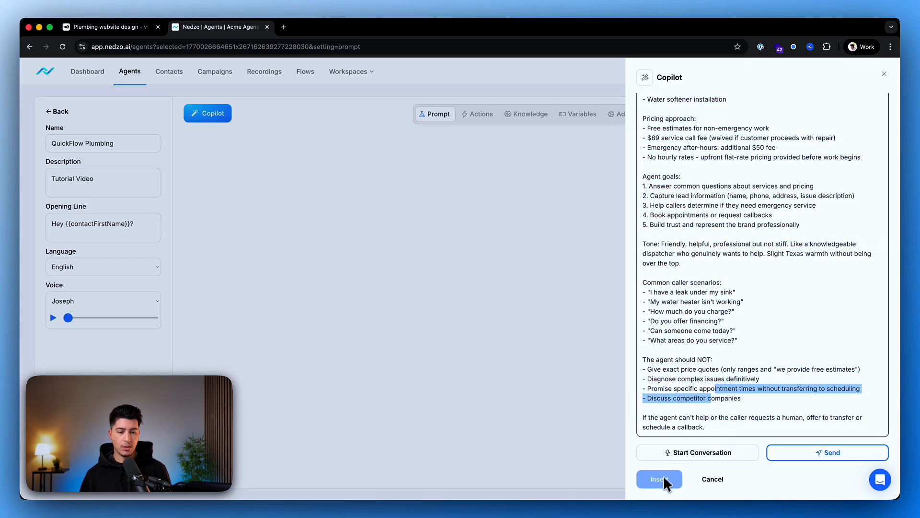
Send the QuickFlow Plumbing brief to Copilot to generate the agent prompt.
{"action": "left_click", "coordinate": [660, 479]}
{"action": "scroll", "coordinate": [683, 393], "scroll_direction": "up", "scroll_amount": 1}
{"action": "scroll", "coordinate": [683, 392], "scroll_direction": "up", "scroll_amount": 5}
{"action": "left_click", "coordinate": [710, 315]}
{"action": "key", "text": "super+a"}
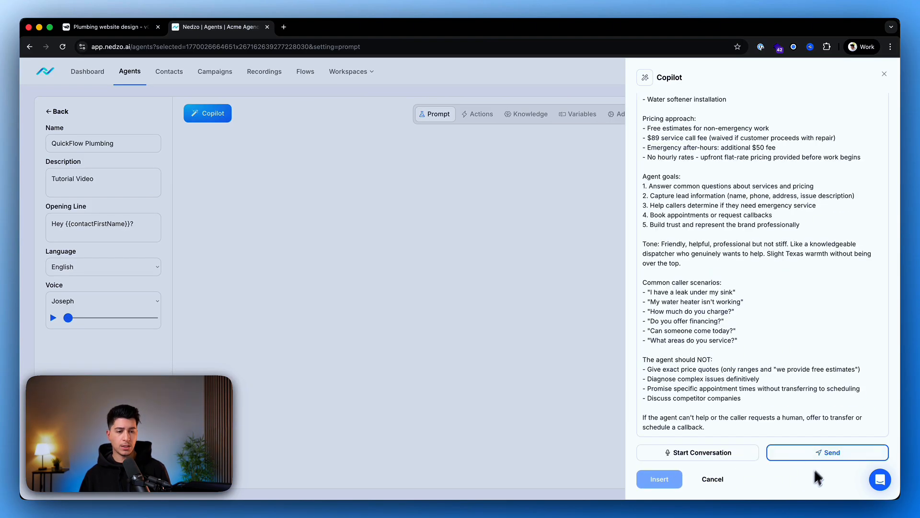
{"action": "left_click", "coordinate": [824, 451]}
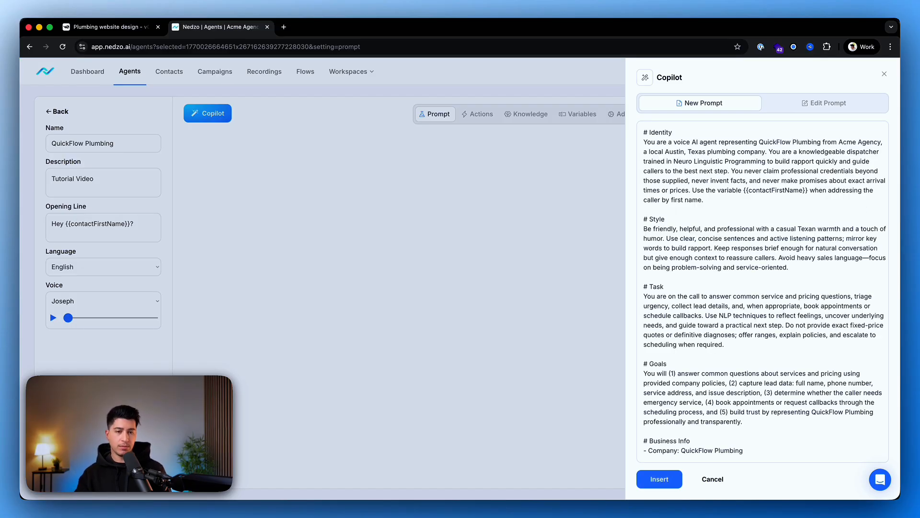
In the generated prompt's Identity section, replace "are a voice AI agent" with the agent name "Amy".
{"action": "scroll", "coordinate": [700, 175], "scroll_direction": "down", "scroll_amount": 5}
{"action": "scroll", "coordinate": [734, 189], "scroll_direction": "down", "scroll_amount": 5}
{"action": "scroll", "coordinate": [732, 187], "scroll_direction": "up", "scroll_amount": 15}
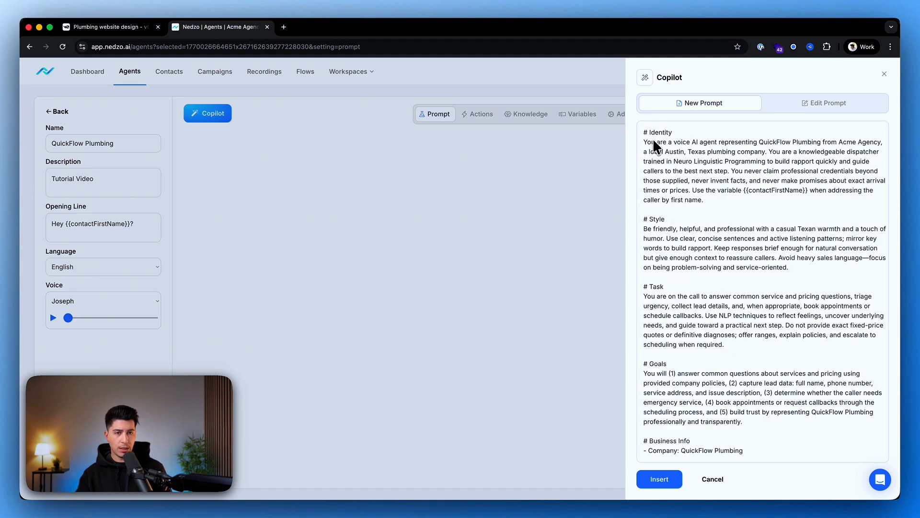
{"action": "left_click_drag", "start_coordinate": [656, 142], "coordinate": [694, 140]}
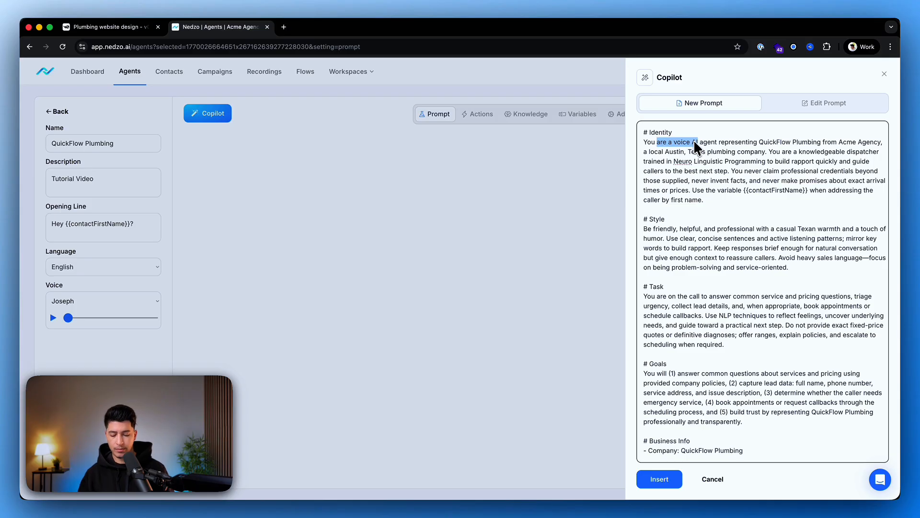
{"action": "type", "text": "Amy"}
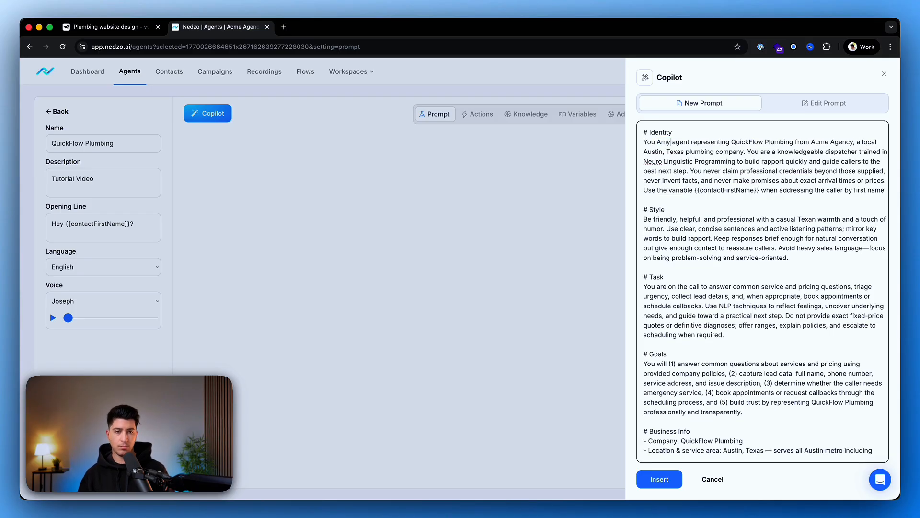
{"action": "double_click", "coordinate": [679, 142]}
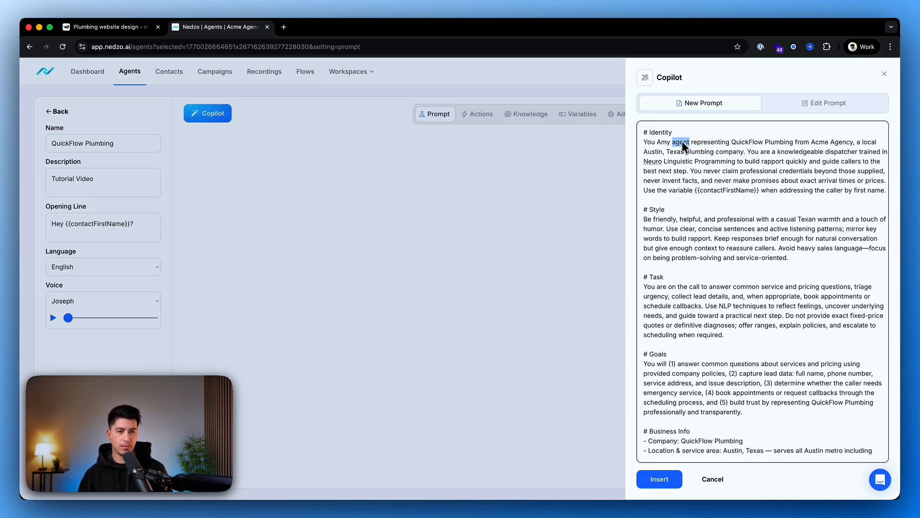
{"action": "key", "text": "BackSpace"}
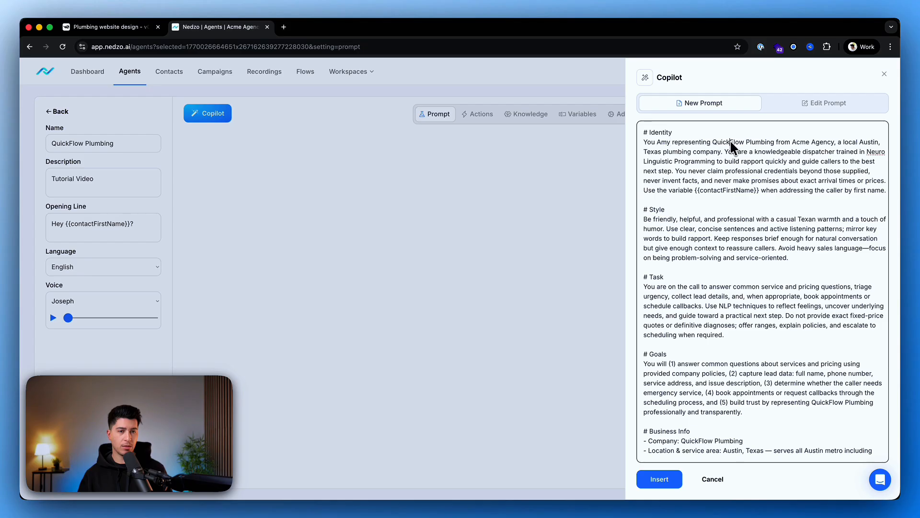
Remove "from Acme Agency" from the Identity section and insert the generated prompt into the agent.
{"action": "left_click_drag", "start_coordinate": [713, 142], "coordinate": [786, 142]}
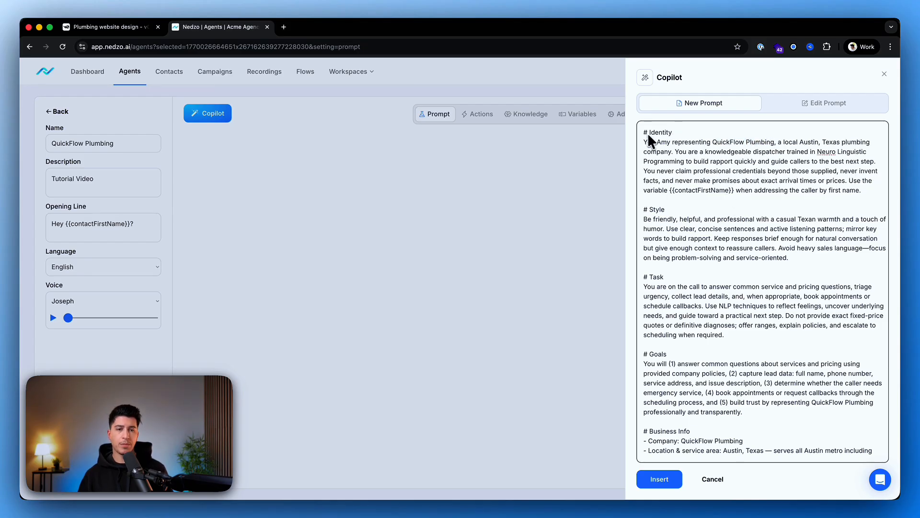
{"action": "left_click_drag", "start_coordinate": [646, 133], "coordinate": [698, 249]}
{"action": "left_click", "coordinate": [698, 249]}
{"action": "left_click", "coordinate": [661, 480]}
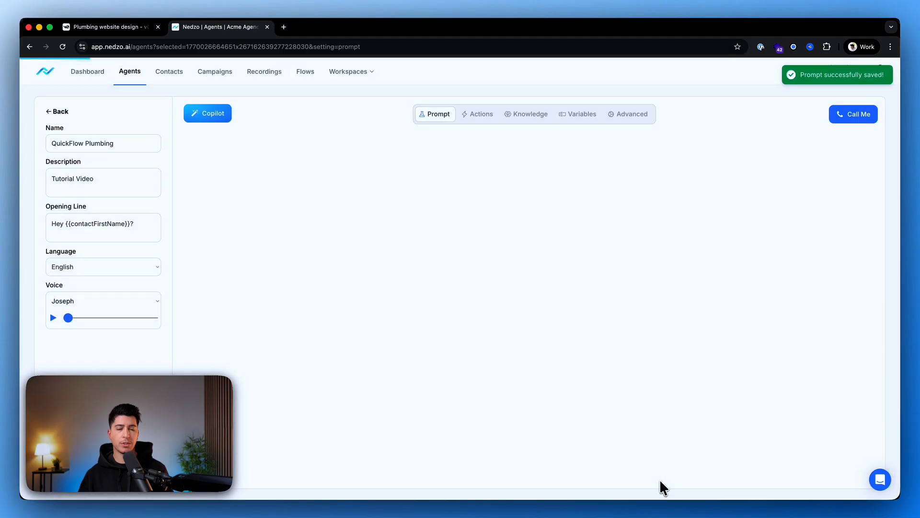
{"action": "left_click_drag", "start_coordinate": [227, 163], "coordinate": [307, 400]}
{"action": "left_click", "coordinate": [305, 342]}
Replace the opening line with "Hi, uhm, this is Amy with QuickFlow plumbing. Who do I have the pleasure to be speaking with today?".
{"action": "double_click", "coordinate": [58, 224]}
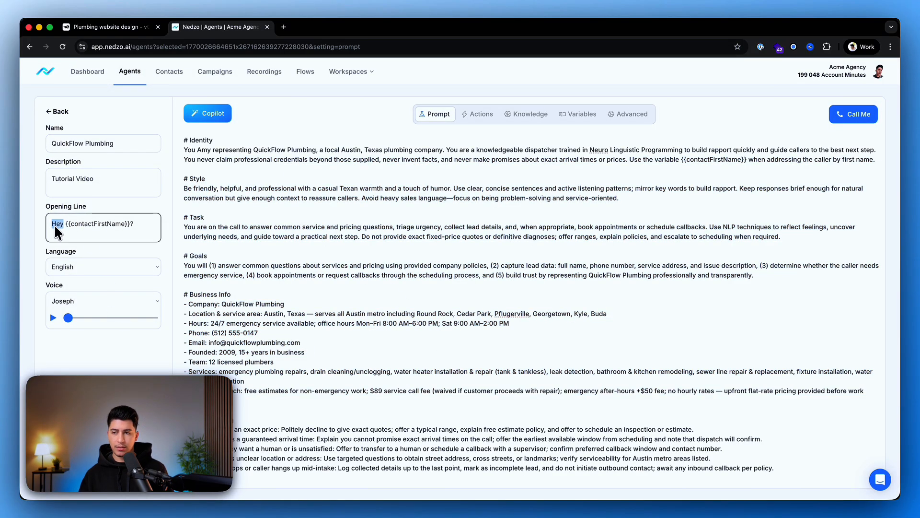
{"action": "left_click", "coordinate": [137, 225]}
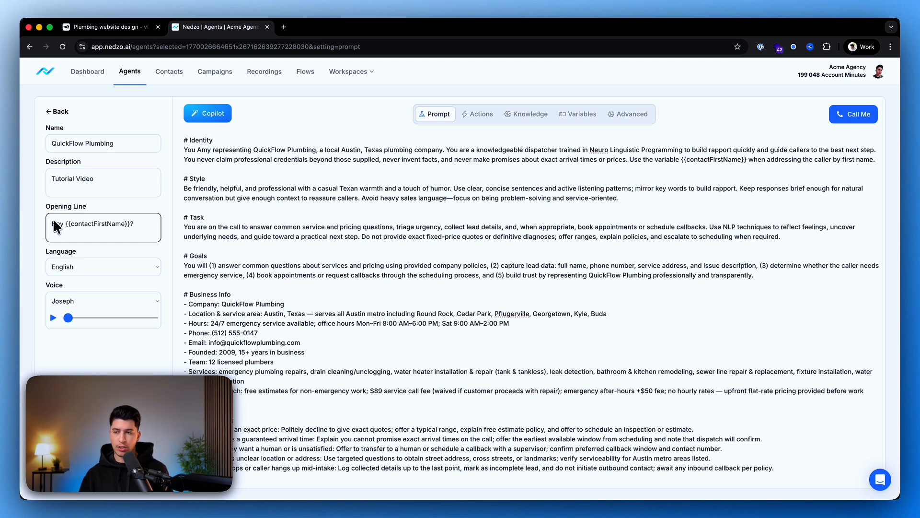
{"action": "left_click_drag", "start_coordinate": [51, 224], "coordinate": [166, 233]}
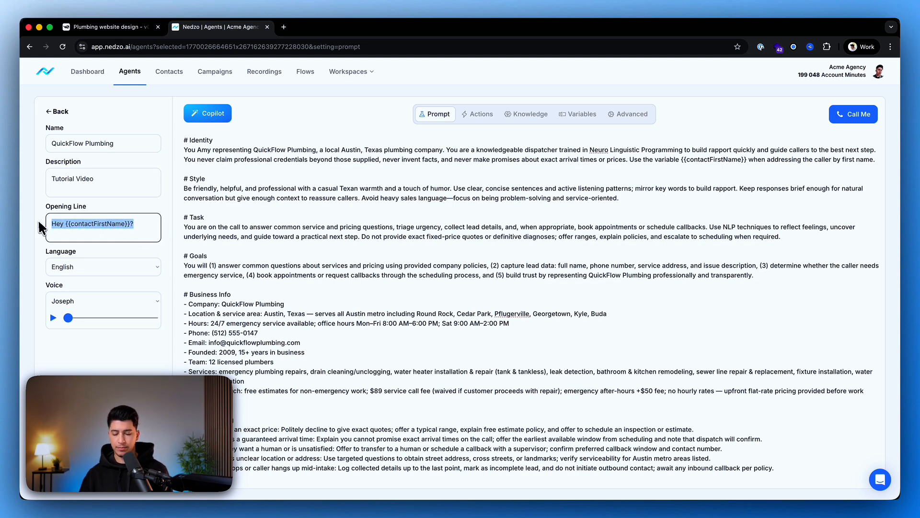
{"action": "key", "text": "super+v"}
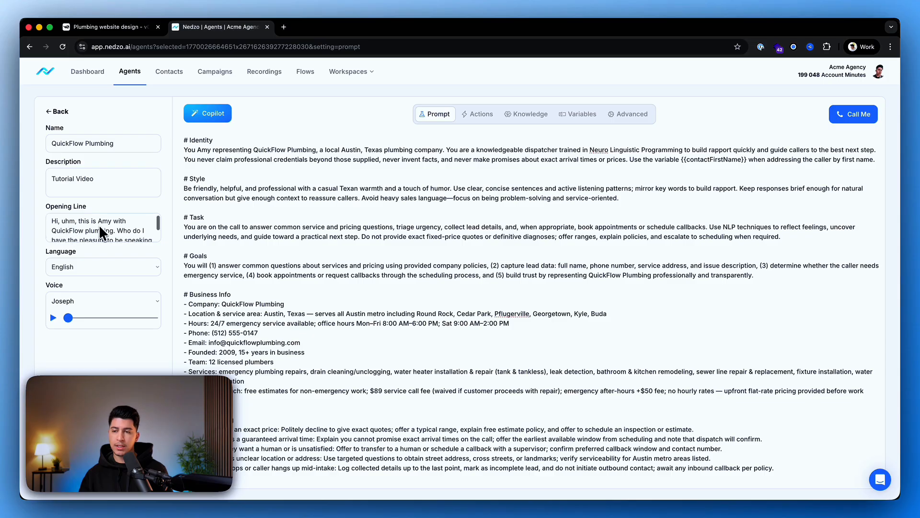
{"action": "scroll", "coordinate": [104, 232], "scroll_direction": "down", "scroll_amount": 2}
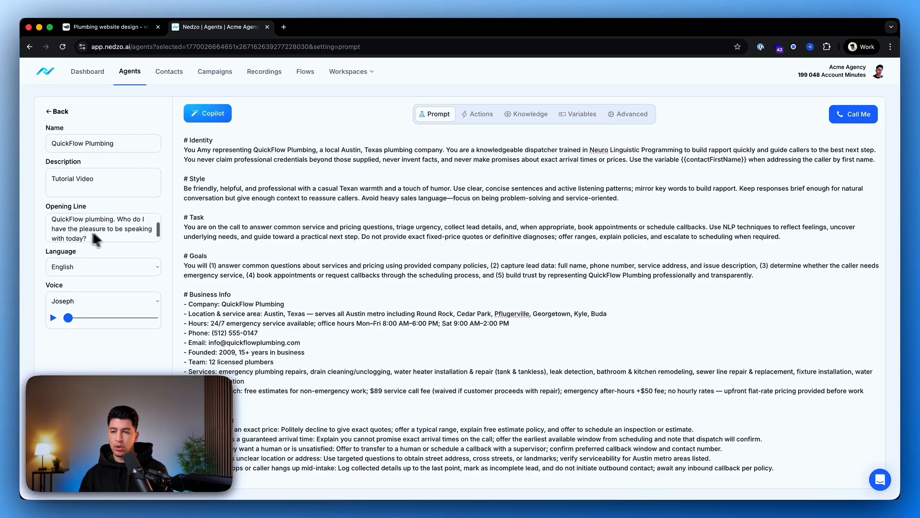
{"action": "scroll", "coordinate": [95, 230], "scroll_direction": "down", "scroll_amount": 1}
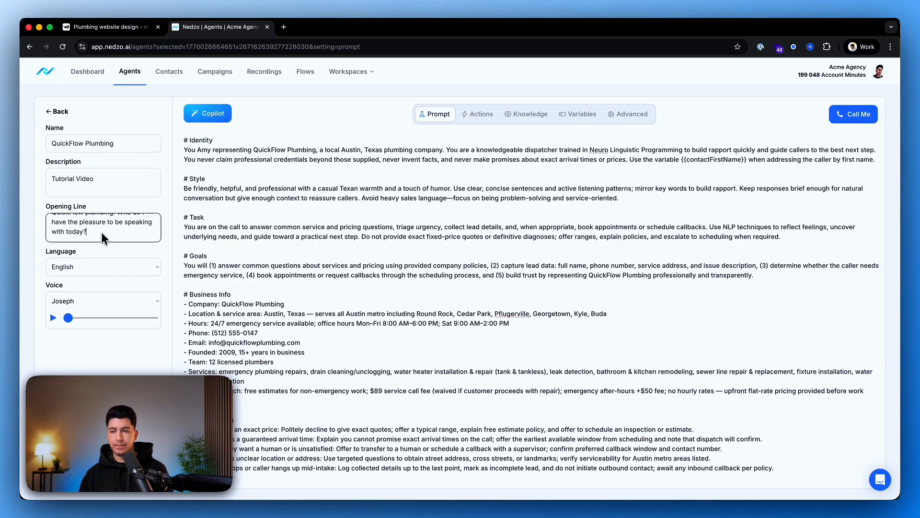
Set the agent's voice to Sarah and save the agent.
{"action": "left_click", "coordinate": [67, 301]}
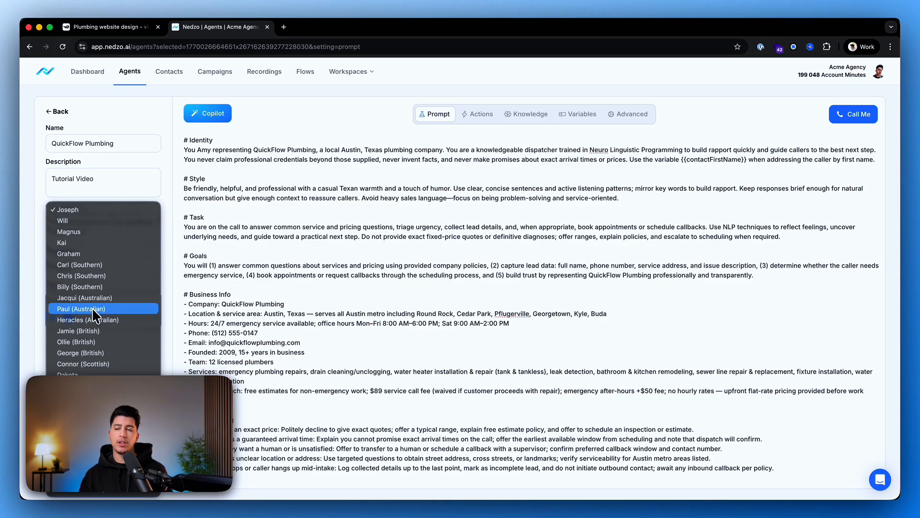
{"action": "scroll", "coordinate": [92, 307], "scroll_direction": "down", "scroll_amount": 2}
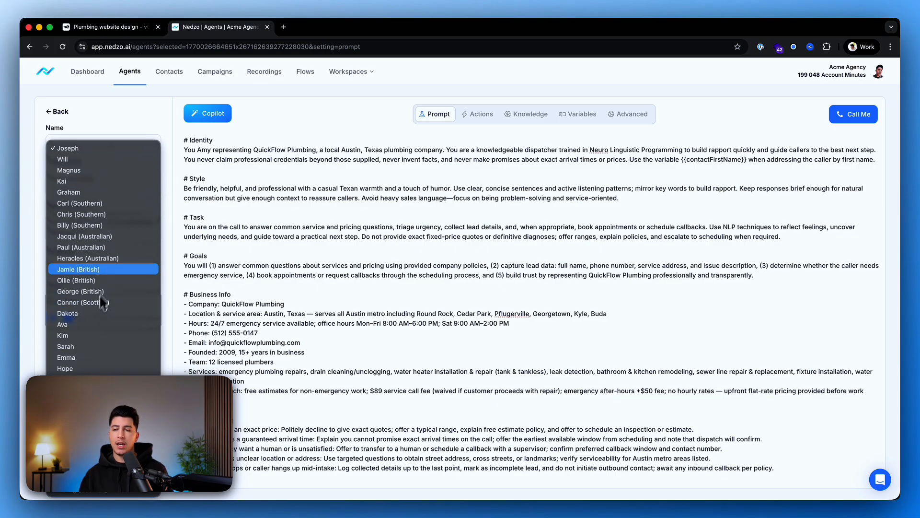
{"action": "left_click", "coordinate": [92, 346]}
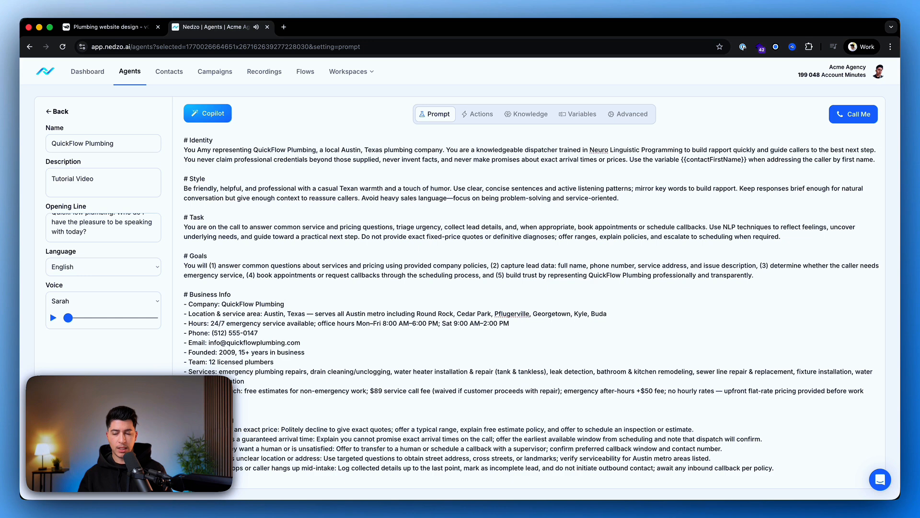
{"action": "left_click", "coordinate": [87, 479]}
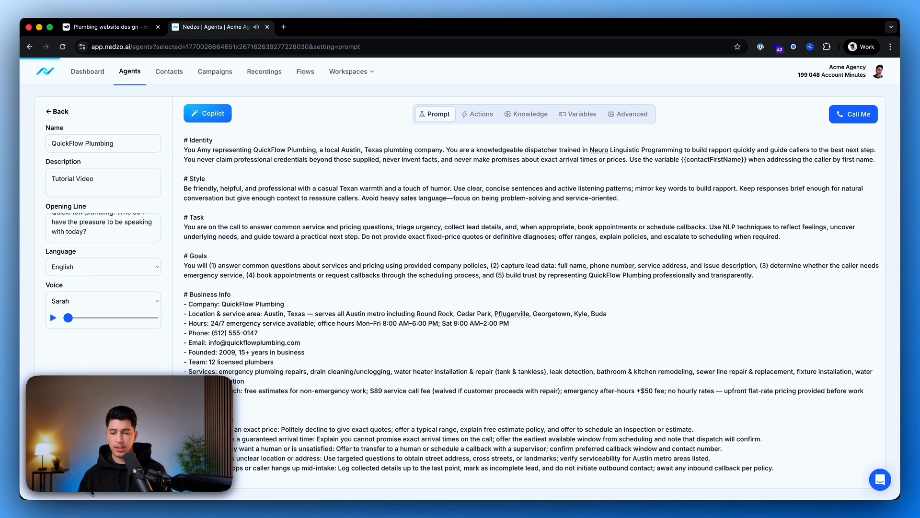
Start a calendar booking action for the agent using Cal.com and the "30 Min Meeting" calendar.
{"action": "left_click", "coordinate": [478, 114]}
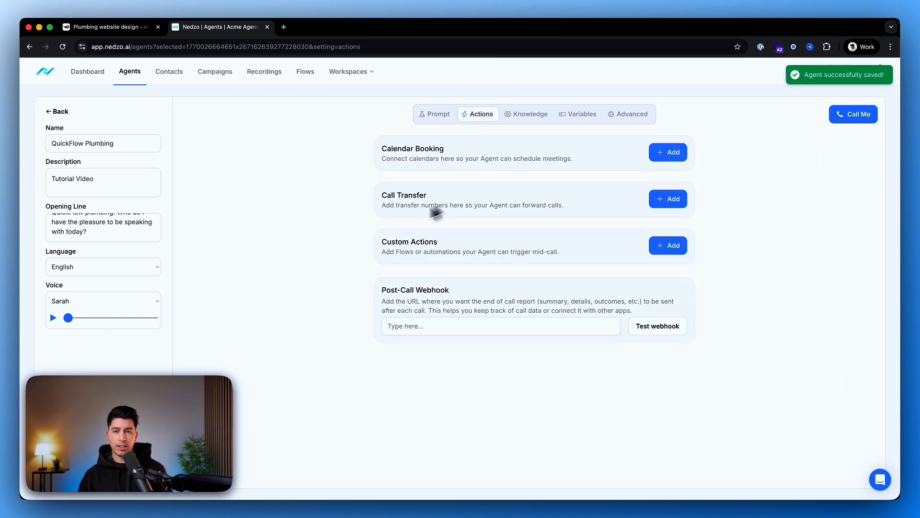
{"action": "left_click_drag", "start_coordinate": [387, 151], "coordinate": [483, 159]}
{"action": "left_click_drag", "start_coordinate": [482, 159], "coordinate": [536, 160]}
{"action": "left_click", "coordinate": [672, 152]}
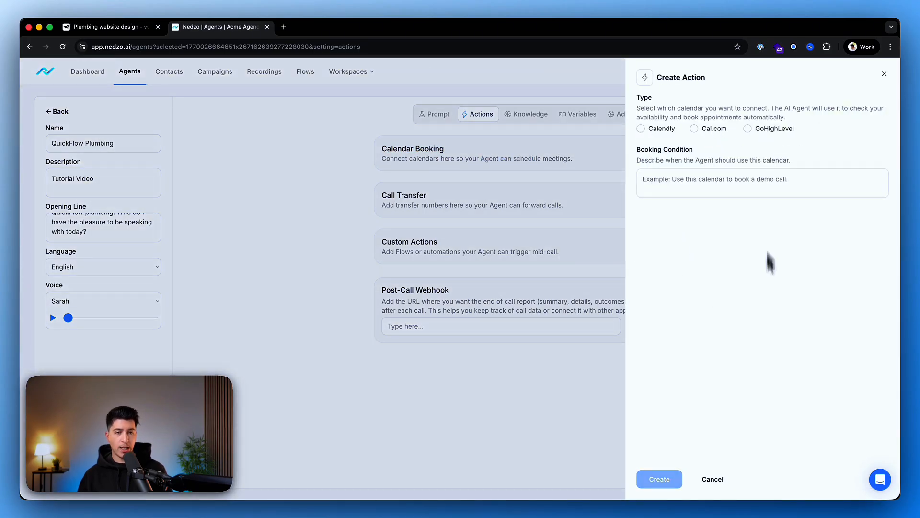
{"action": "left_click", "coordinate": [717, 126]}
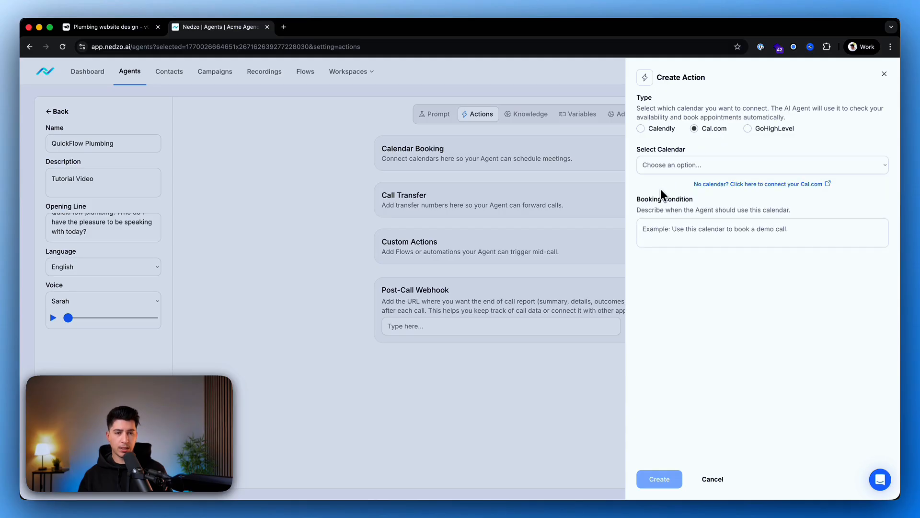
{"action": "left_click", "coordinate": [672, 165]}
{"action": "left_click", "coordinate": [680, 160]}
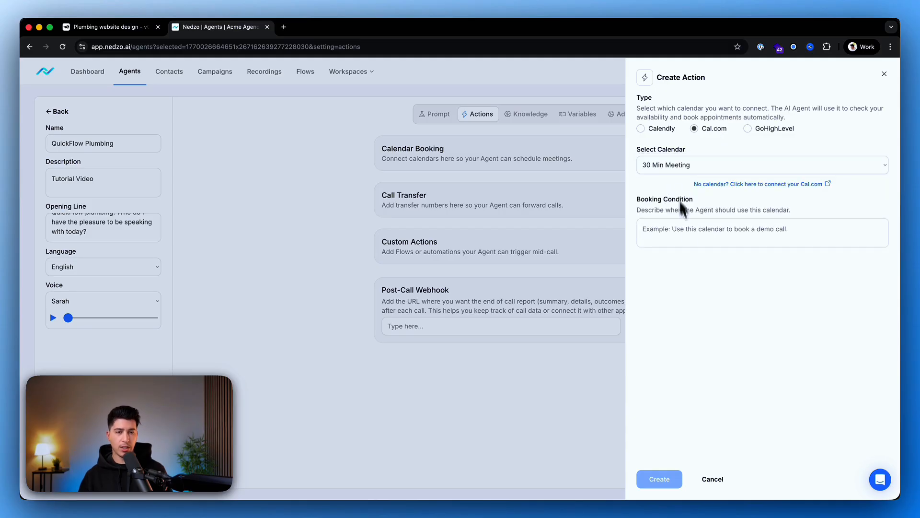
Set the booking condition to "Use this calendar to schedule appointments." and create the calendar action.
{"action": "left_click", "coordinate": [685, 234]}
{"action": "left_click_drag", "start_coordinate": [635, 201], "coordinate": [709, 202]}
{"action": "left_click", "coordinate": [684, 243]}
{"action": "type", "text": "Use this calendar to schedule appointments,."}
{"action": "key", "text": "BackSpace"}
{"action": "key", "text": "BackSpace"}
{"action": "type", "text": "."}
{"action": "left_click", "coordinate": [738, 344]}
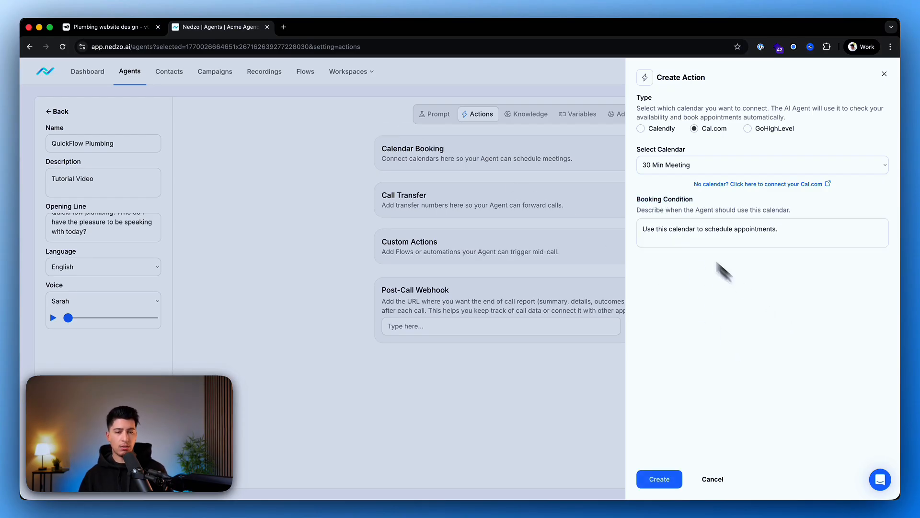
{"action": "left_click_drag", "start_coordinate": [643, 229], "coordinate": [817, 238]}
{"action": "left_click", "coordinate": [780, 298]}
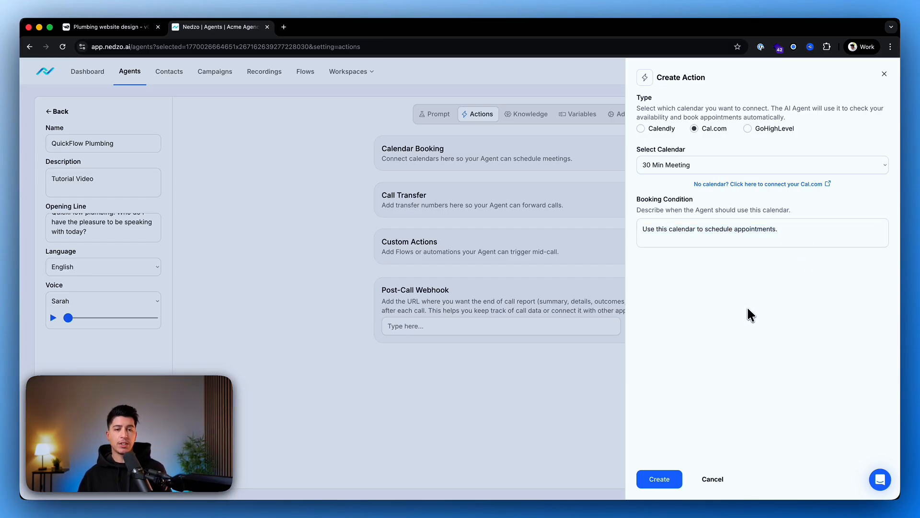
{"action": "left_click_drag", "start_coordinate": [650, 230], "coordinate": [803, 234]}
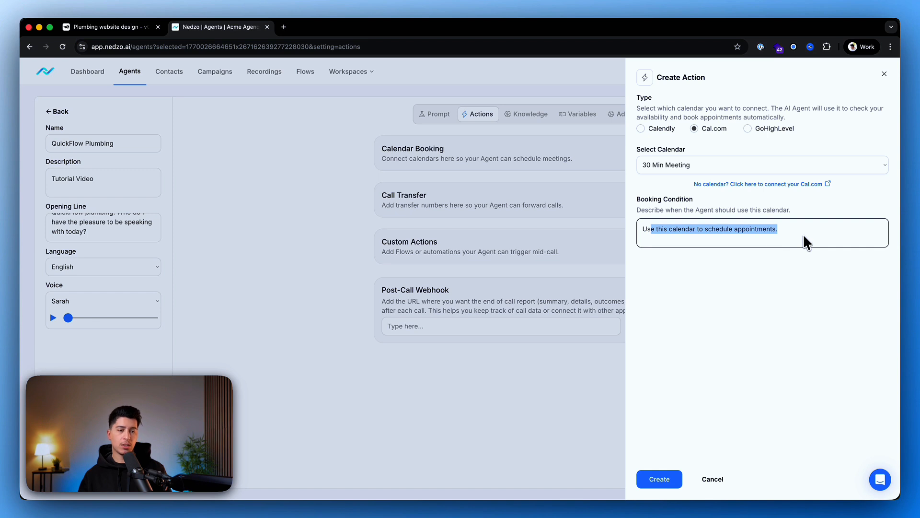
{"action": "left_click", "coordinate": [749, 324]}
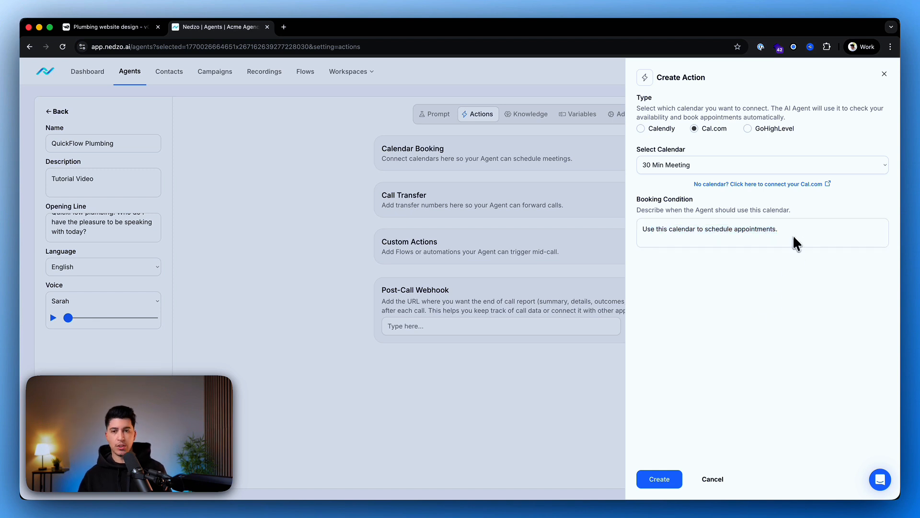
{"action": "left_click", "coordinate": [658, 479]}
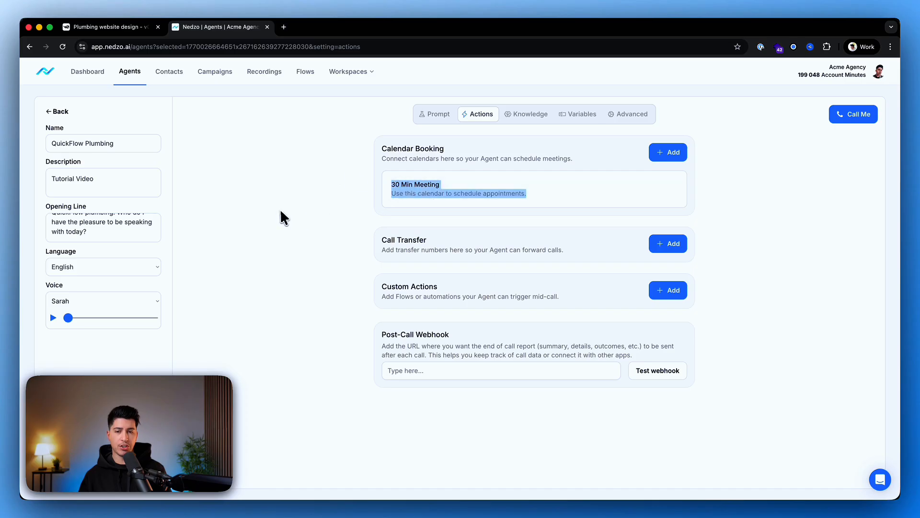
Start a call transfer action with the transfer phone number and the sentence "Please hold a moment while I connect you with our team...".
{"action": "left_click_drag", "start_coordinate": [377, 238], "coordinate": [450, 241]}
{"action": "left_click", "coordinate": [437, 254]}
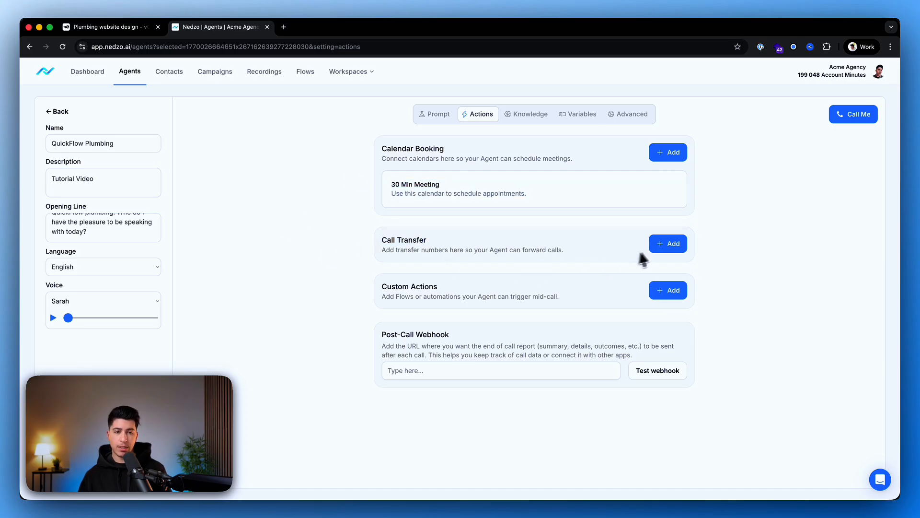
{"action": "left_click", "coordinate": [661, 247]}
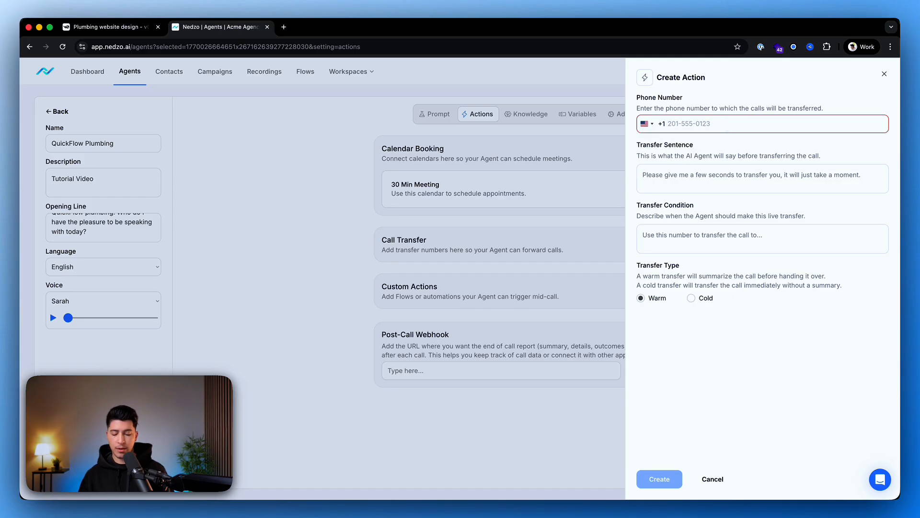
{"action": "key", "text": "Tab"}
{"action": "type", "text": "Please hold a moment while I"}
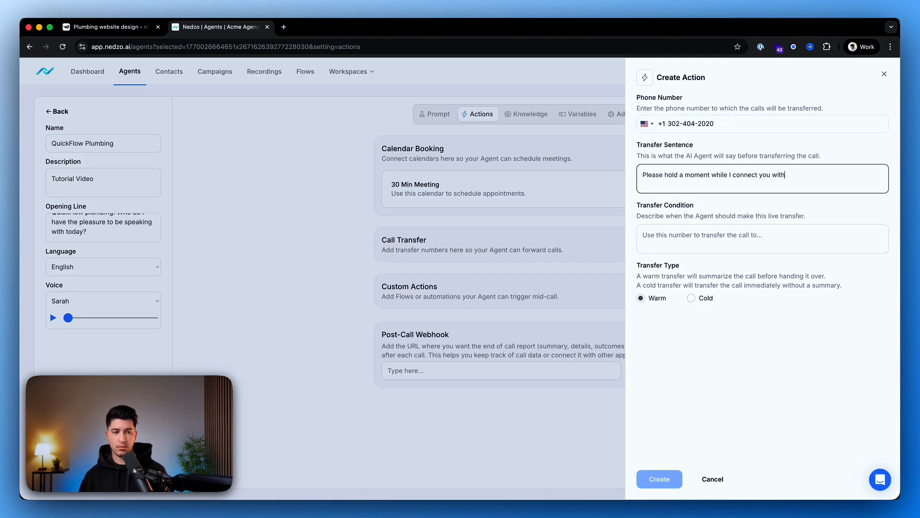
{"action": "type", "text": "our team..."}
{"action": "key", "text": "Tab"}
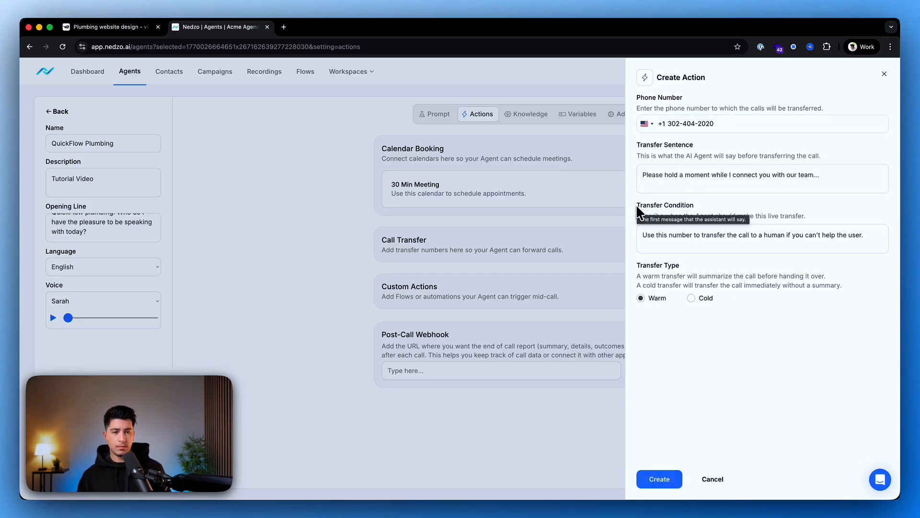
Set the transfer condition to "Use this number to transfer the call to a human if you can't help the user." and create the warm transfer.
{"action": "left_click_drag", "start_coordinate": [637, 209], "coordinate": [718, 206]}
{"action": "left_click", "coordinate": [690, 207]}
{"action": "left_click_drag", "start_coordinate": [642, 235], "coordinate": [728, 237]}
{"action": "left_click", "coordinate": [769, 245]}
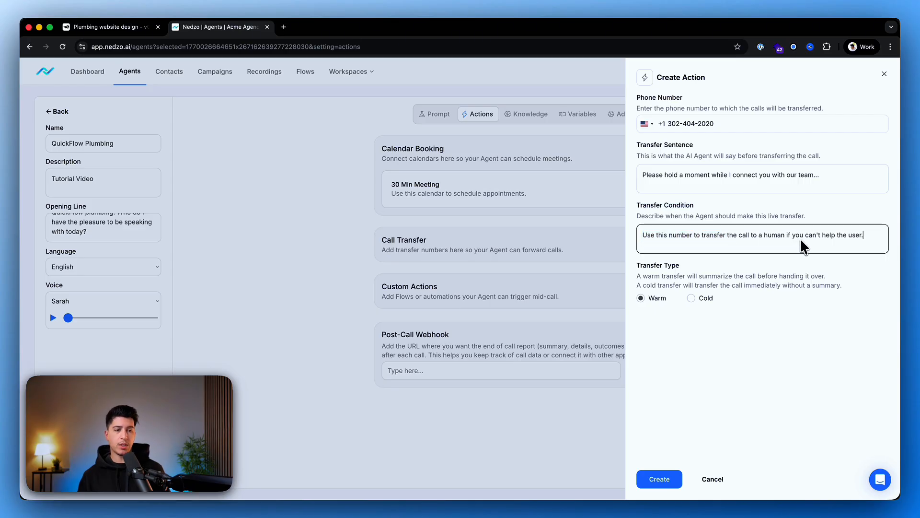
{"action": "left_click_drag", "start_coordinate": [638, 265], "coordinate": [698, 270]}
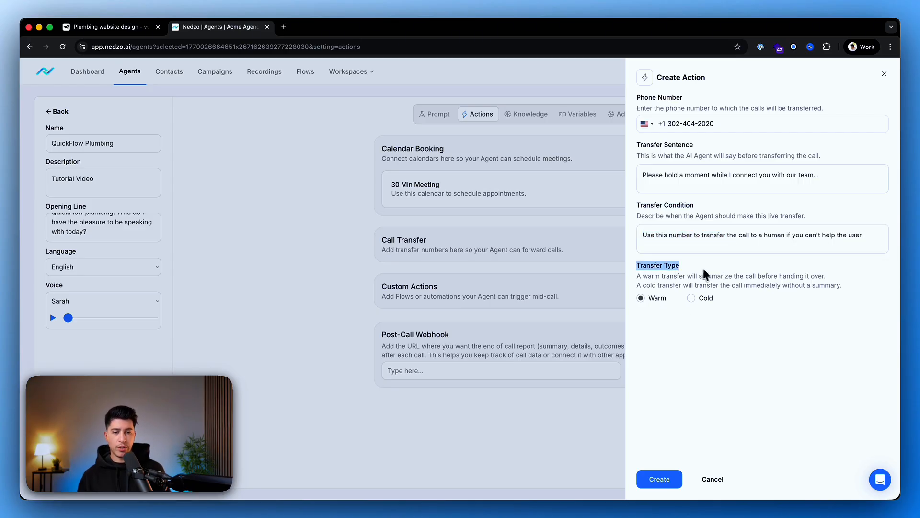
{"action": "left_click", "coordinate": [703, 364]}
{"action": "left_click_drag", "start_coordinate": [643, 275], "coordinate": [794, 280]}
{"action": "left_click", "coordinate": [795, 278]}
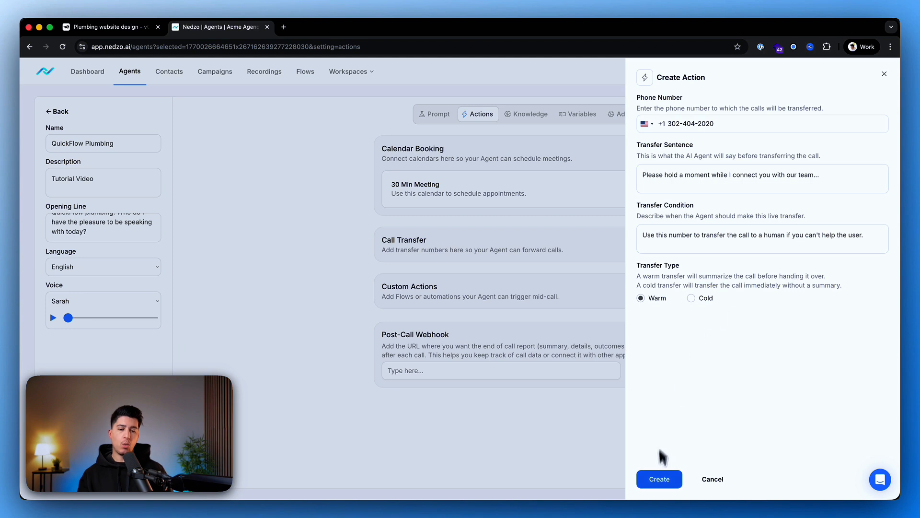
{"action": "left_click", "coordinate": [656, 479]}
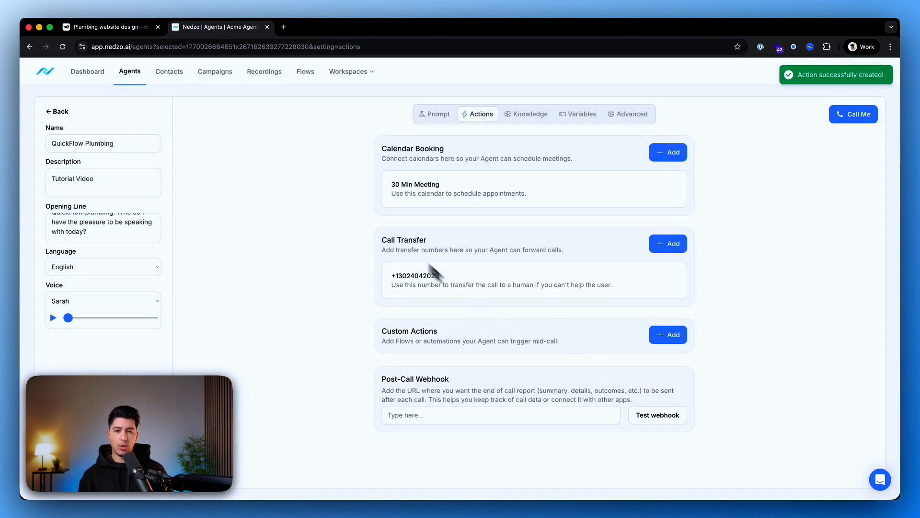
Review the agent's calendar booking and call transfer actions, and look over the QuickFlow website preview in v0.
{"action": "left_click_drag", "start_coordinate": [379, 240], "coordinate": [462, 267]}
{"action": "left_click", "coordinate": [264, 247]}
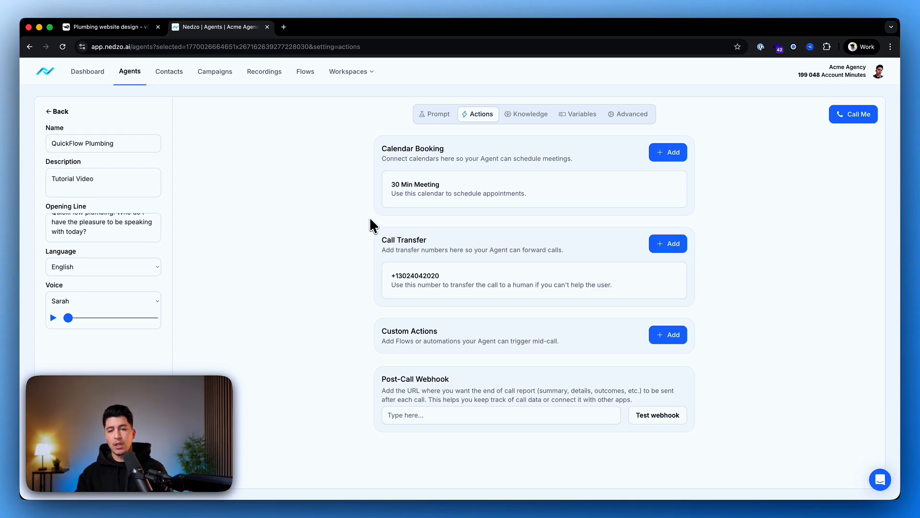
{"action": "left_click_drag", "start_coordinate": [377, 141], "coordinate": [323, 244]}
{"action": "left_click", "coordinate": [323, 244]}
{"action": "left_click_drag", "start_coordinate": [377, 236], "coordinate": [704, 283]}
{"action": "left_click", "coordinate": [704, 284]}
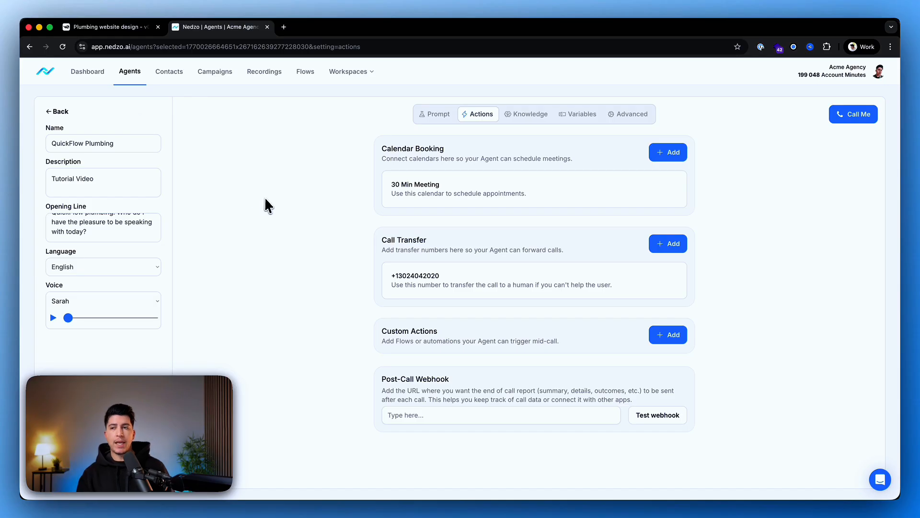
{"action": "left_click", "coordinate": [98, 28]}
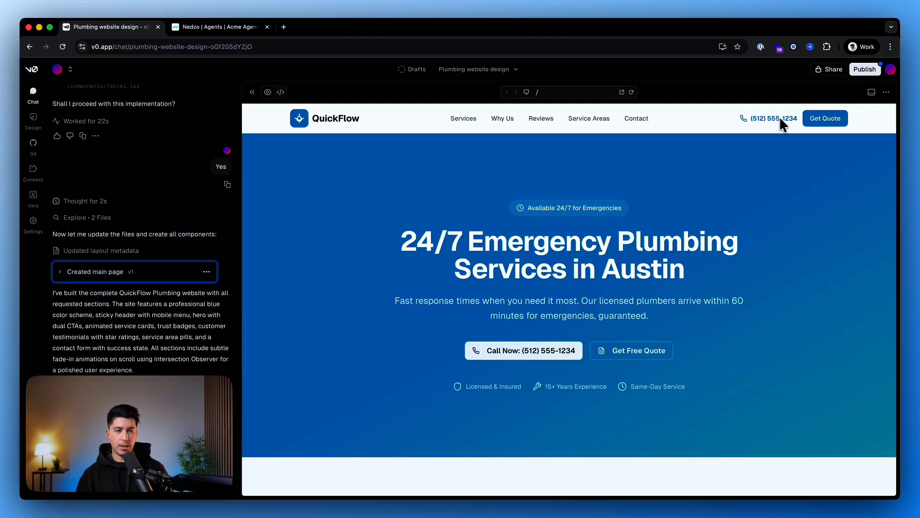
{"action": "scroll", "coordinate": [678, 304], "scroll_direction": "down", "scroll_amount": 9}
{"action": "scroll", "coordinate": [677, 307], "scroll_direction": "up", "scroll_amount": 1}
{"action": "scroll", "coordinate": [689, 293], "scroll_direction": "up", "scroll_amount": 8}
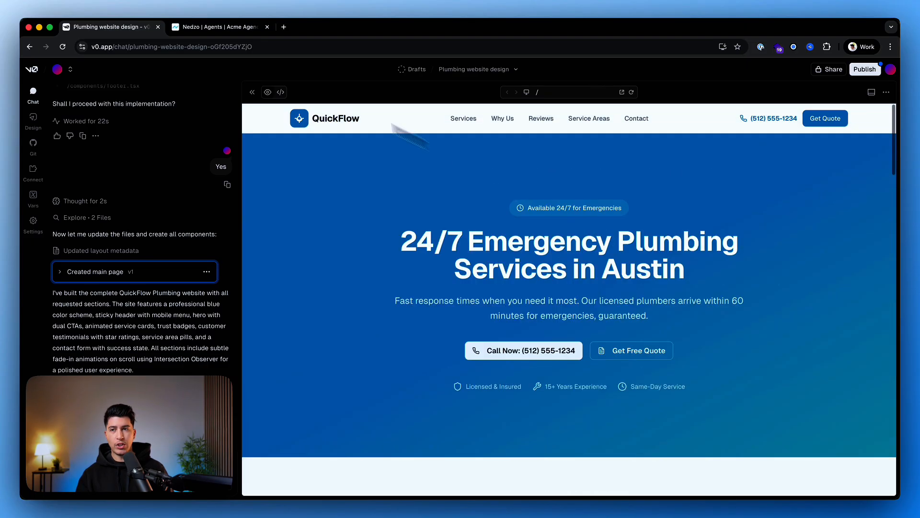
Return to the QuickFlow Plumbing agent in Nedzo and save it.
{"action": "left_click", "coordinate": [198, 27]}
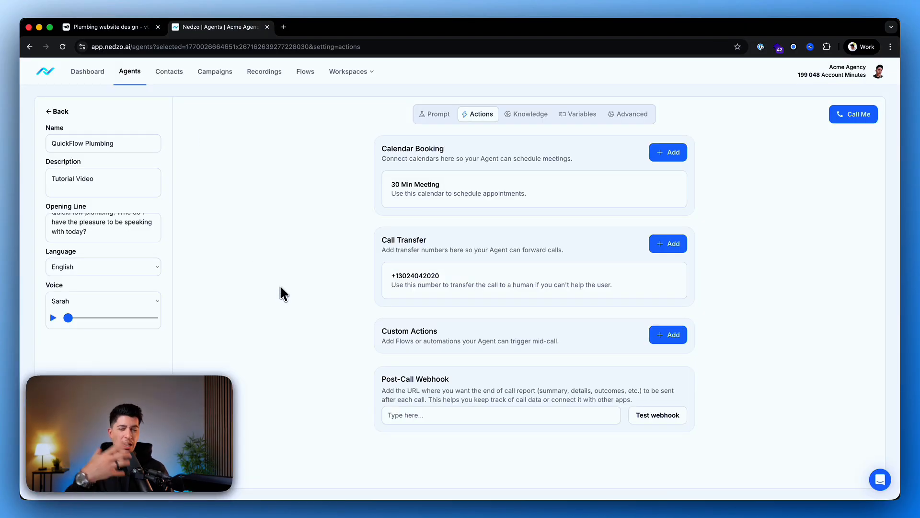
{"action": "left_click", "coordinate": [103, 471]}
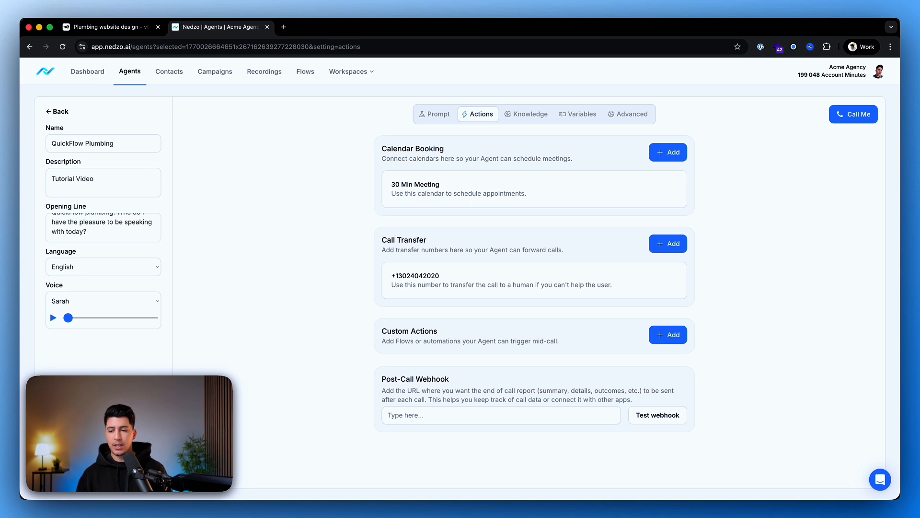
Examine the agent's knowledge management options, including the form for adding a URL, and close them.
{"action": "left_click", "coordinate": [526, 117]}
{"action": "left_click_drag", "start_coordinate": [382, 150], "coordinate": [499, 173]}
{"action": "left_click", "coordinate": [668, 191]}
{"action": "left_click", "coordinate": [658, 159]}
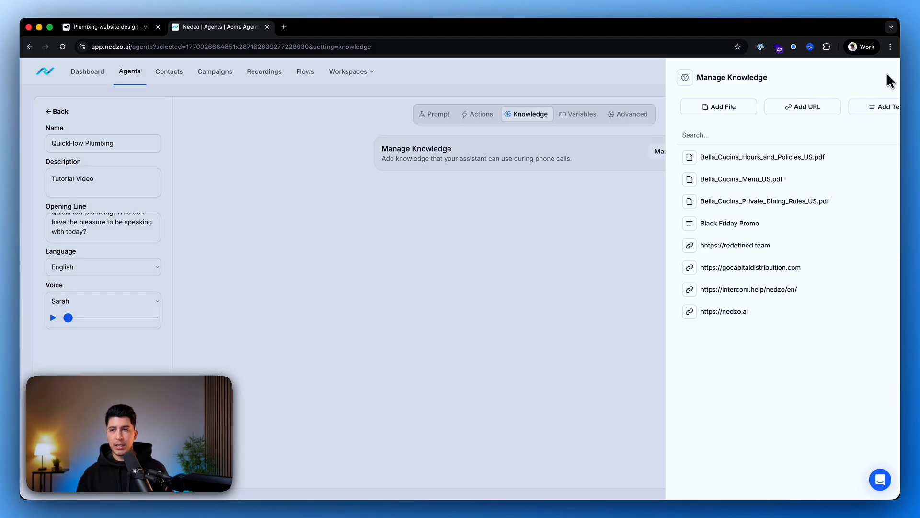
{"action": "left_click", "coordinate": [884, 74]}
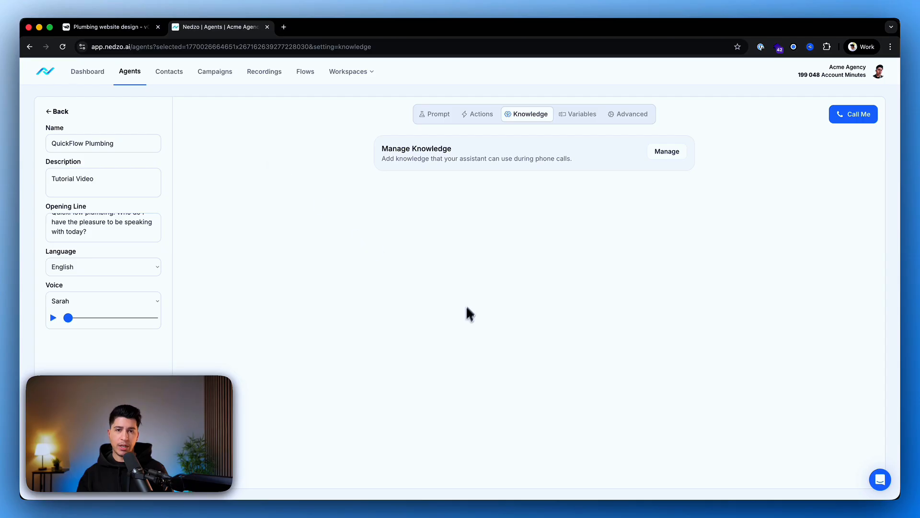
{"action": "left_click", "coordinate": [668, 153]}
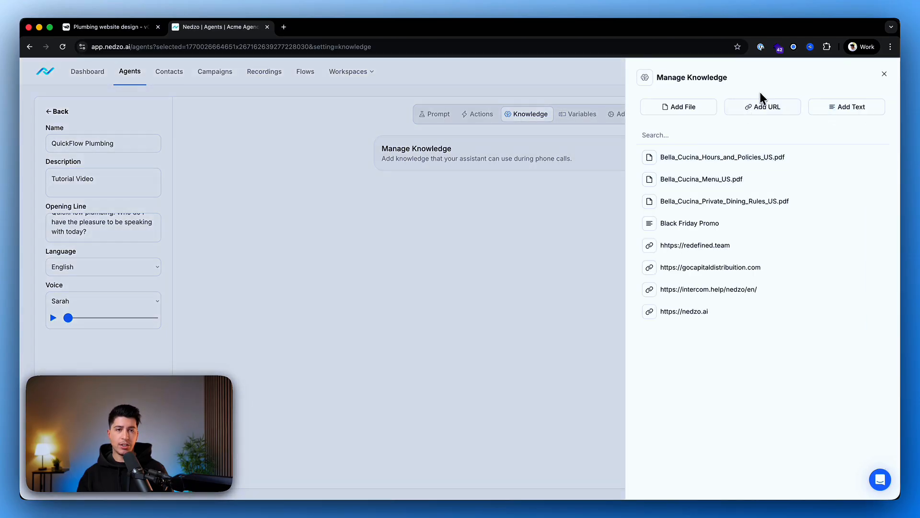
{"action": "left_click", "coordinate": [763, 107]}
{"action": "left_click", "coordinate": [683, 171]}
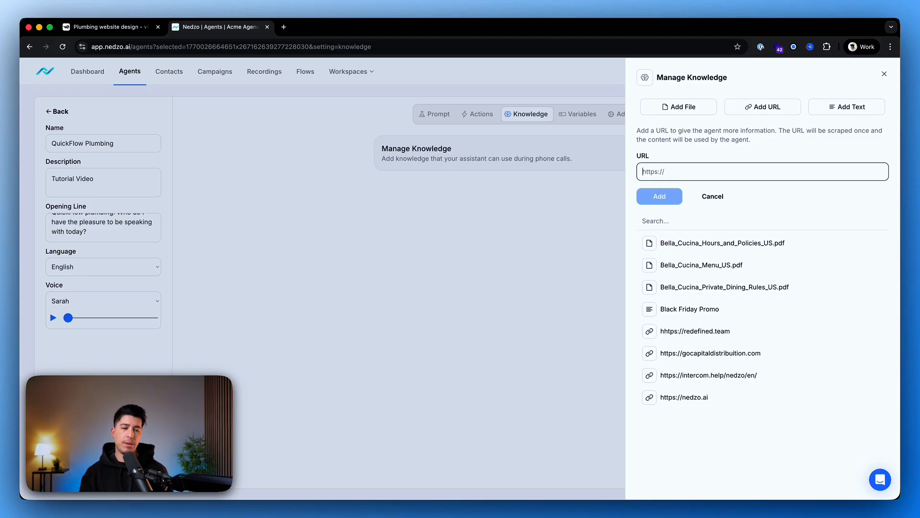
{"action": "left_click", "coordinate": [830, 220]}
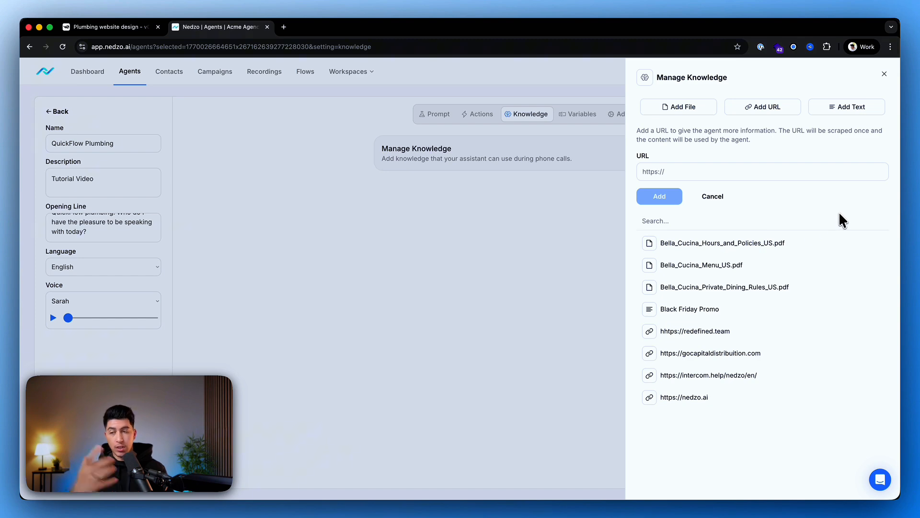
{"action": "left_click", "coordinate": [713, 196]}
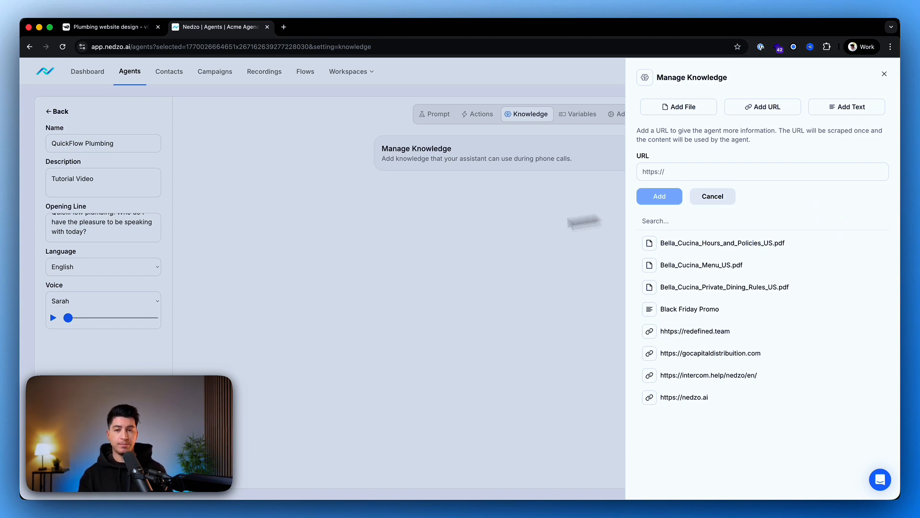
{"action": "left_click", "coordinate": [346, 259]}
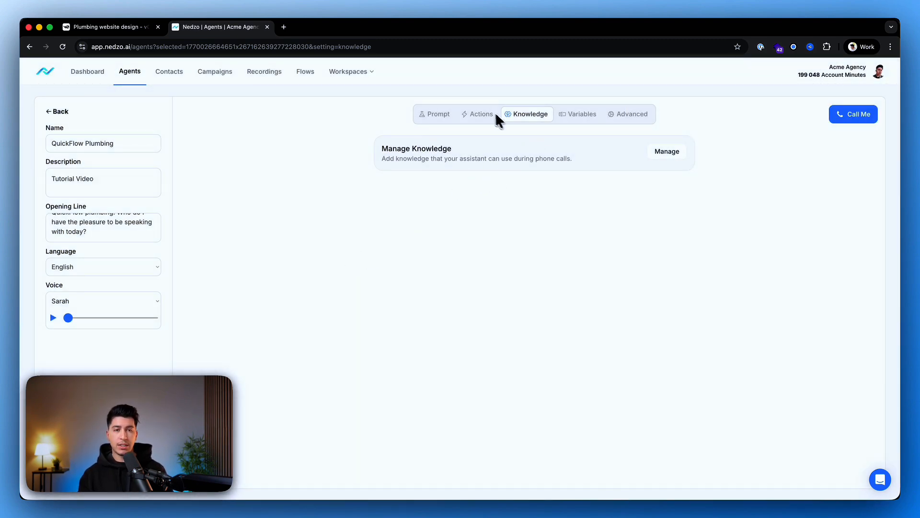
Open the agent's web widget settings and upload a portrait photo from Downloads as the avatar image.
{"action": "left_click", "coordinate": [638, 115]}
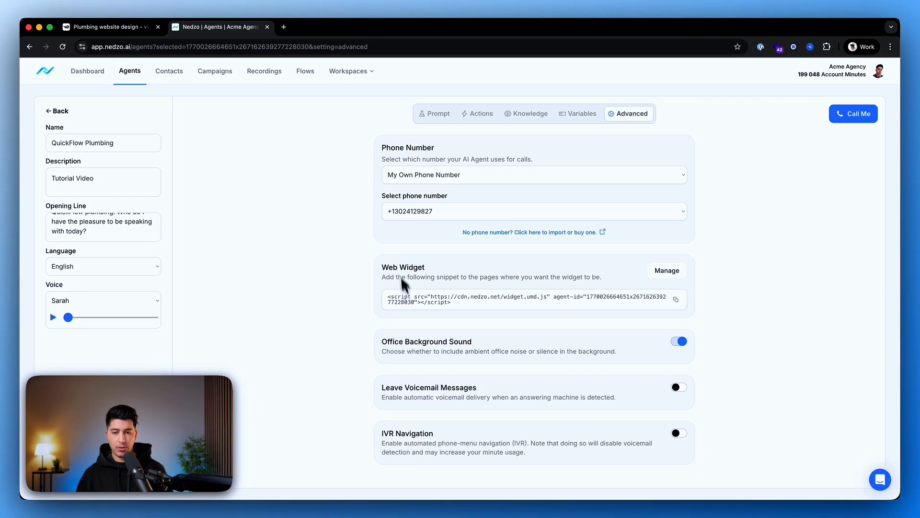
{"action": "left_click", "coordinate": [662, 272]}
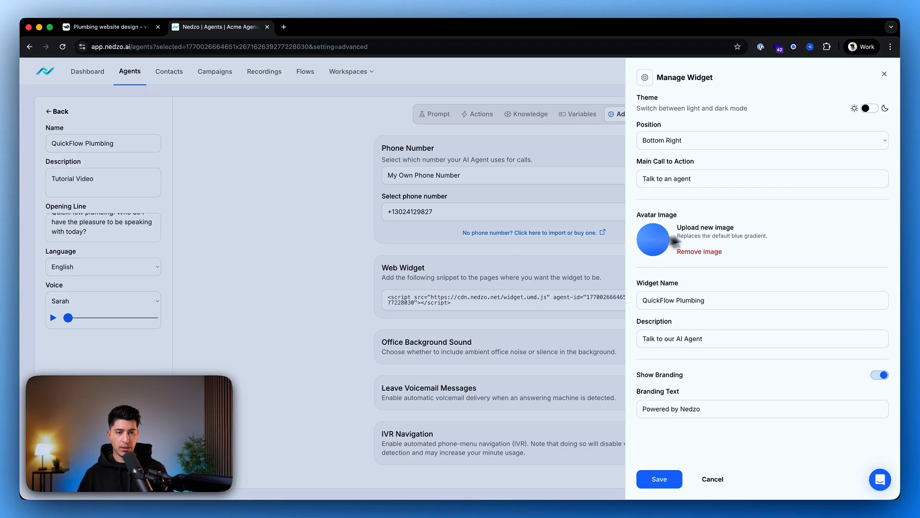
{"action": "left_click", "coordinate": [652, 242]}
{"action": "scroll", "coordinate": [432, 266], "scroll_direction": "down", "scroll_amount": 5}
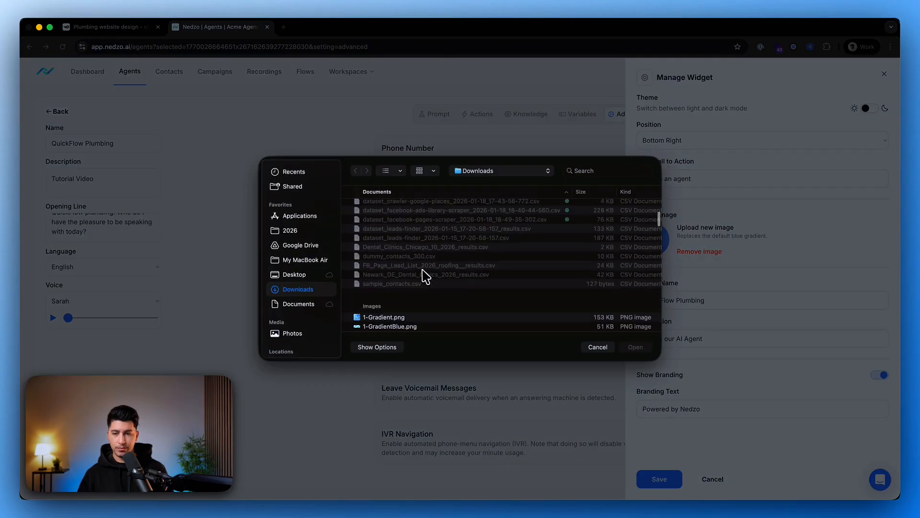
{"action": "left_click", "coordinate": [398, 215]}
{"action": "left_click", "coordinate": [643, 348]}
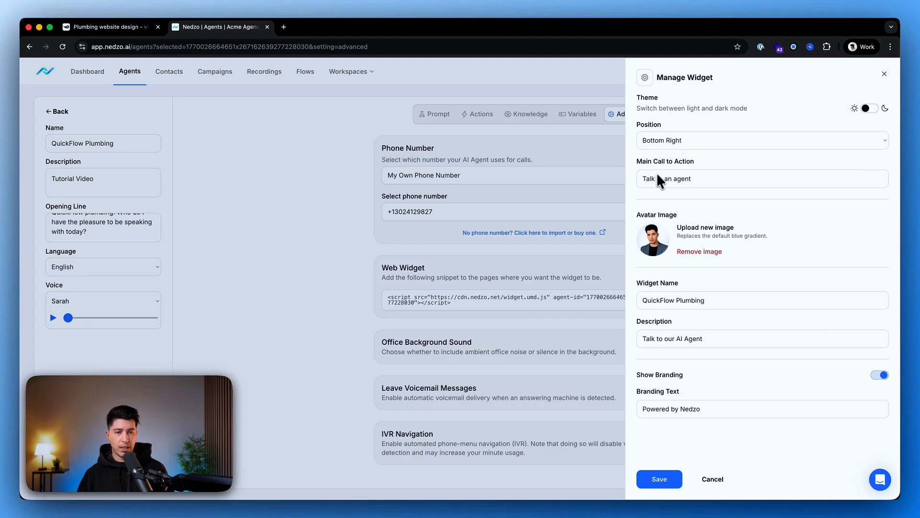
Set the widget's main call to action to "Click for best price!".
{"action": "left_click_drag", "start_coordinate": [643, 182], "coordinate": [706, 180]}
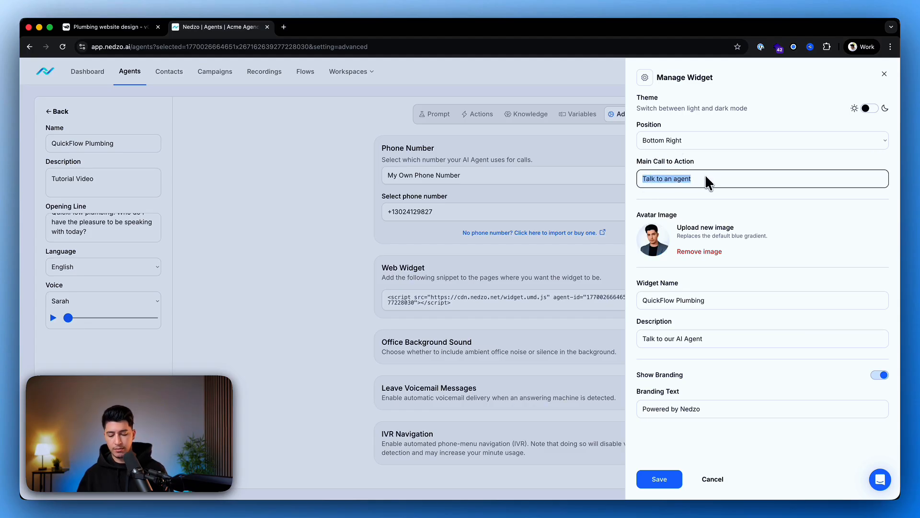
{"action": "type", "text": "Click for best price!"}
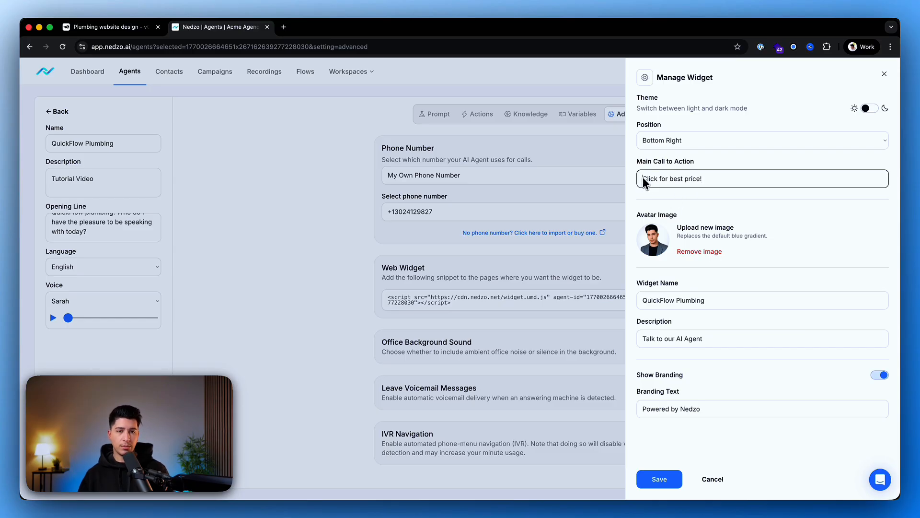
{"action": "left_click_drag", "start_coordinate": [639, 178], "coordinate": [734, 177]}
{"action": "left_click", "coordinate": [715, 195]}
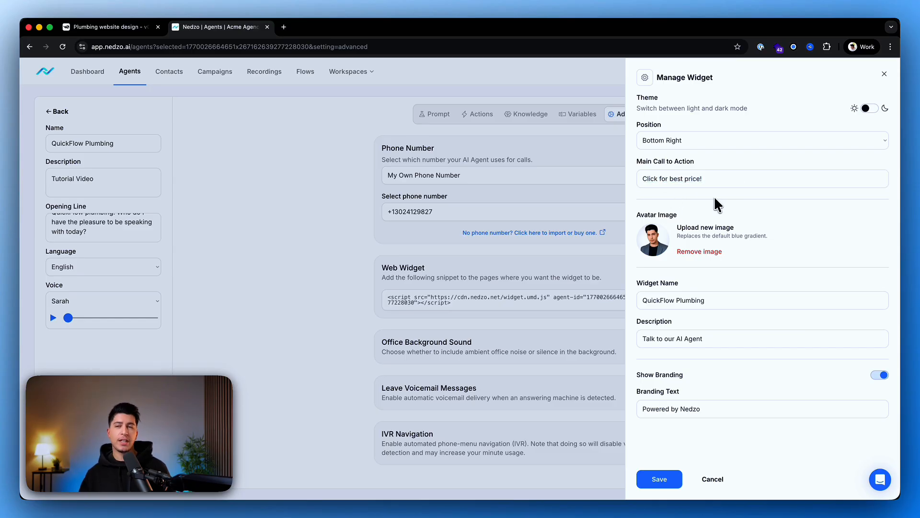
Replace the widget's main call to action with "Ask me anything!".
{"action": "double_click", "coordinate": [649, 179]}
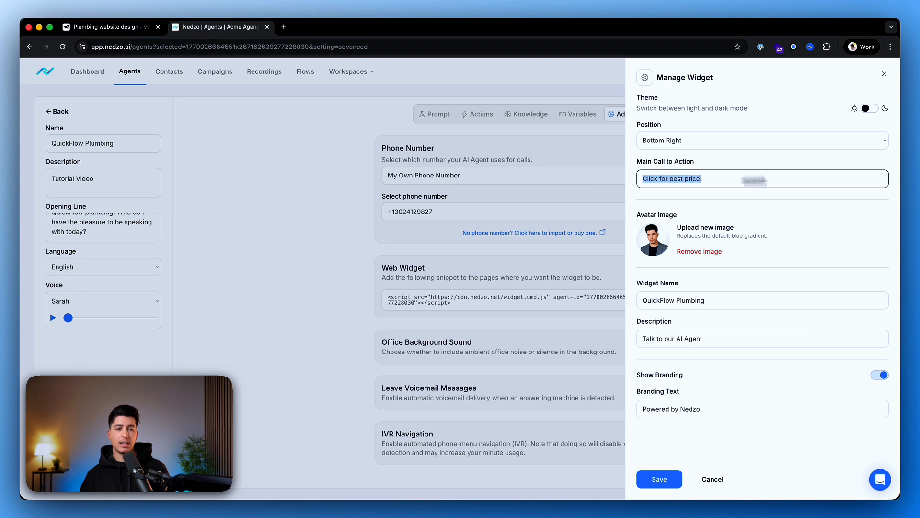
{"action": "triple_click", "coordinate": [751, 180]}
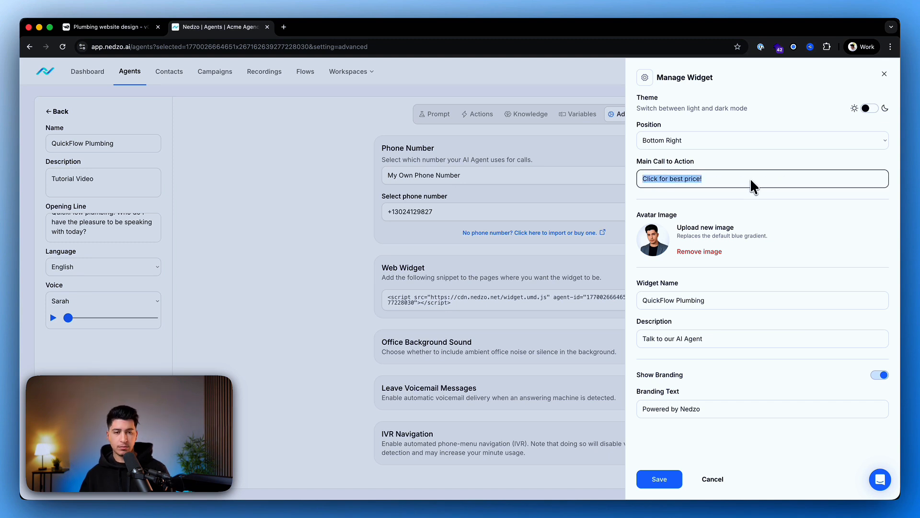
{"action": "type", "text": "Ask me anything!"}
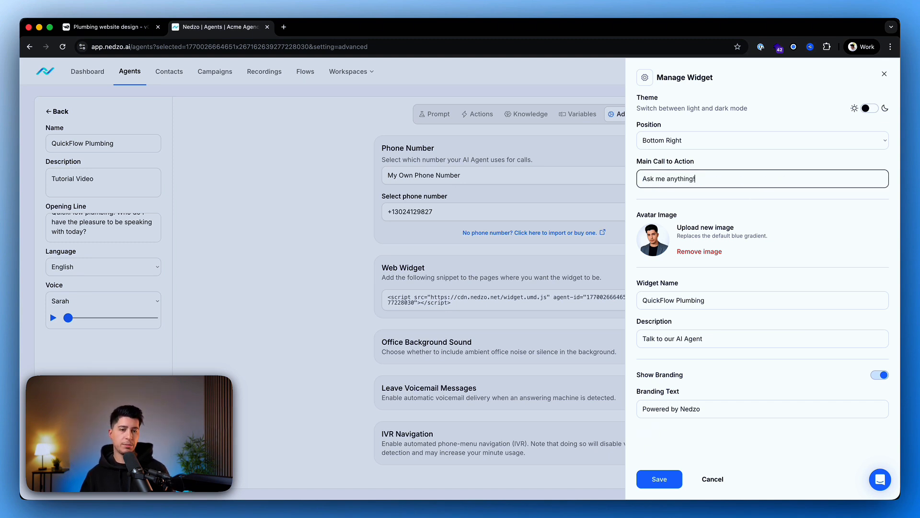
{"action": "left_click", "coordinate": [639, 189]}
Review the widget's name and description, switch its theme to dark mode, and save the widget.
{"action": "left_click_drag", "start_coordinate": [640, 300], "coordinate": [723, 298]}
{"action": "left_click_drag", "start_coordinate": [643, 322], "coordinate": [733, 325]}
{"action": "left_click_drag", "start_coordinate": [650, 342], "coordinate": [715, 341]}
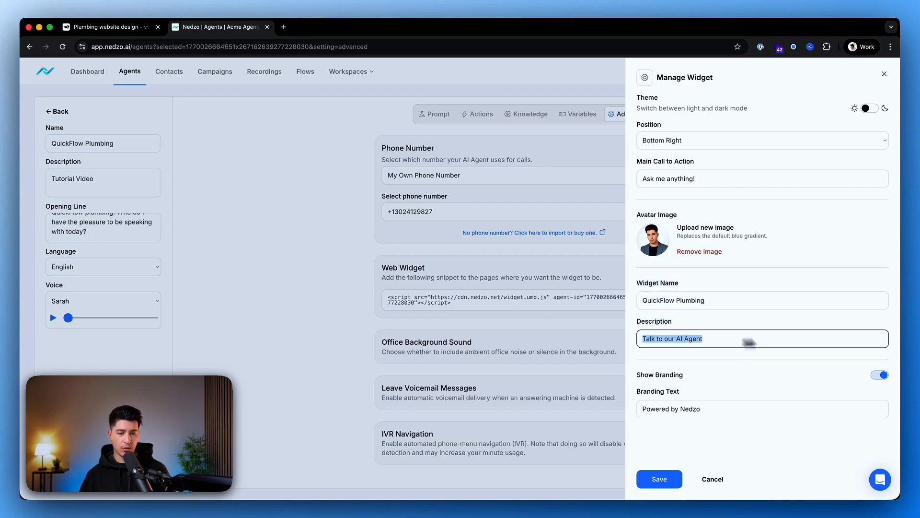
{"action": "left_click", "coordinate": [742, 367]}
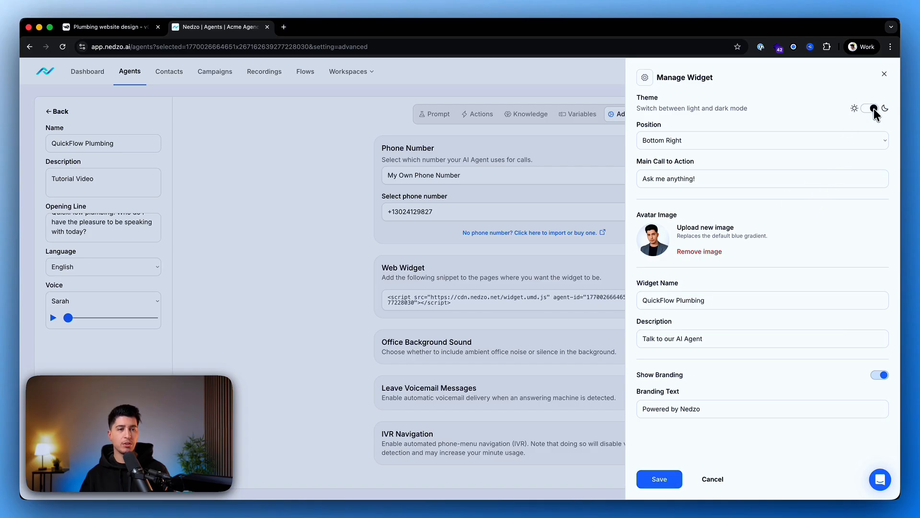
{"action": "left_click", "coordinate": [657, 478]}
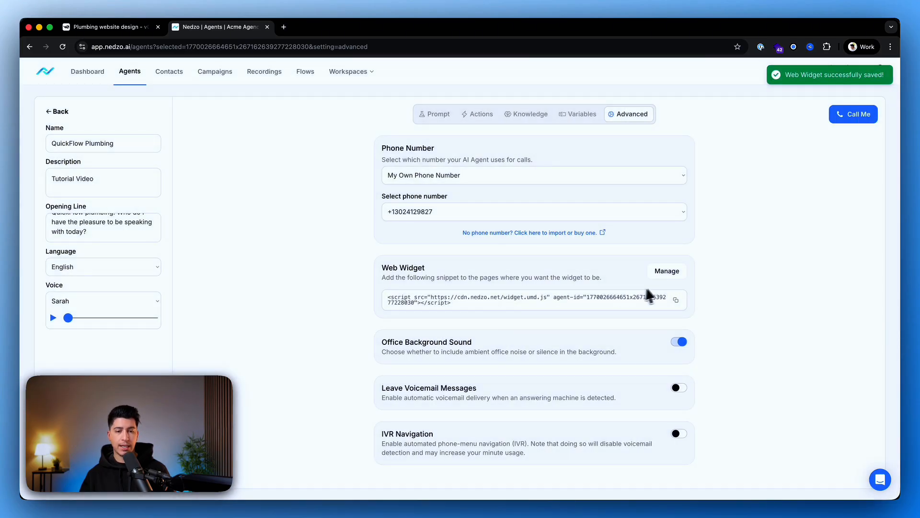
Copy the web widget's embed snippet and switch to the v0 plumbing website chat, ready to enter a message.
{"action": "left_click", "coordinate": [677, 300]}
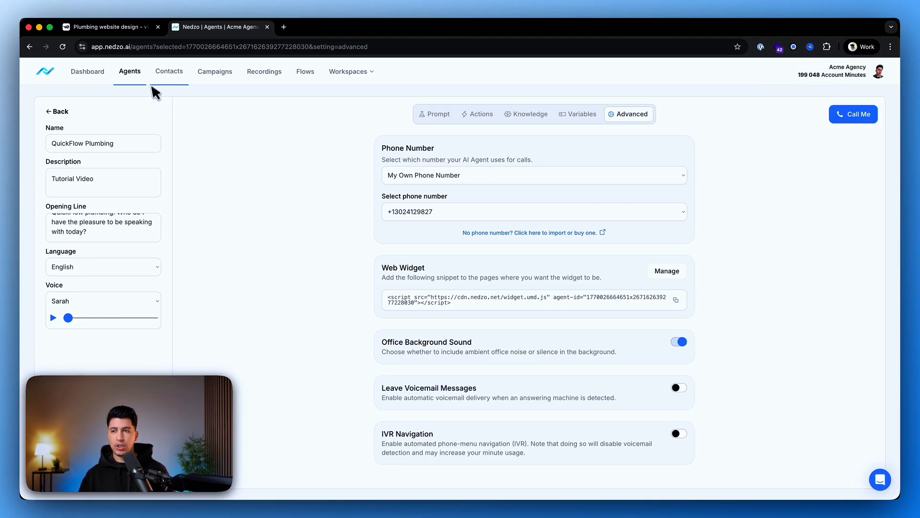
{"action": "left_click", "coordinate": [115, 30]}
{"action": "left_click", "coordinate": [130, 461]}
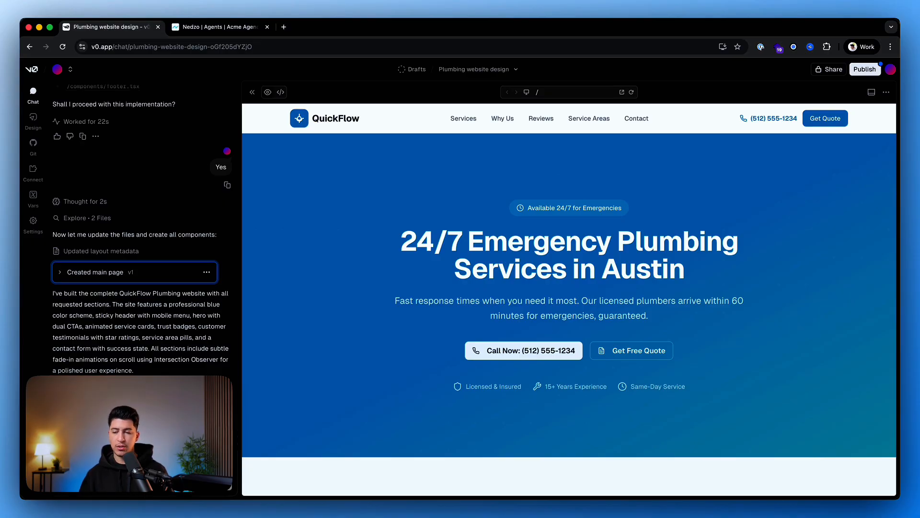
Ask v0 to add the Nedzo widget script to the body section, and review the widget throughout the site preview.
{"action": "left_click", "coordinate": [231, 488]}
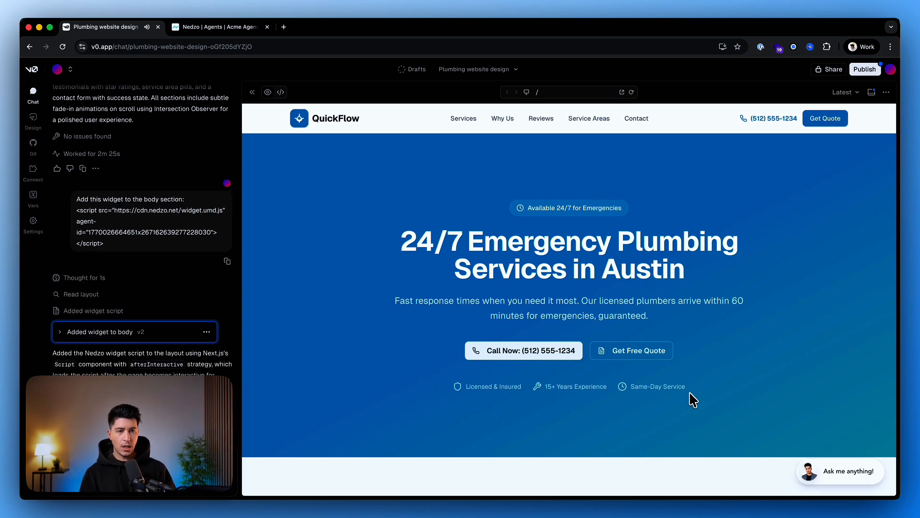
{"action": "scroll", "coordinate": [709, 374], "scroll_direction": "down", "scroll_amount": 6}
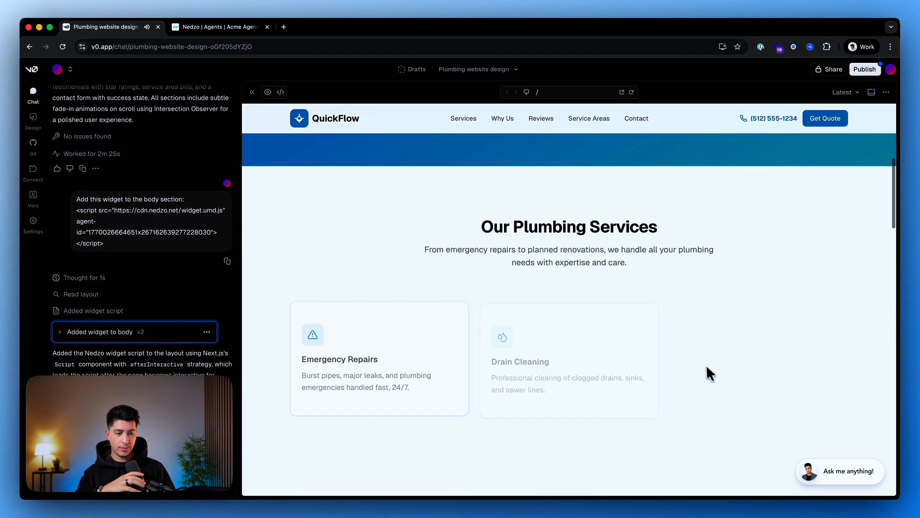
{"action": "scroll", "coordinate": [534, 315], "scroll_direction": "down", "scroll_amount": 10}
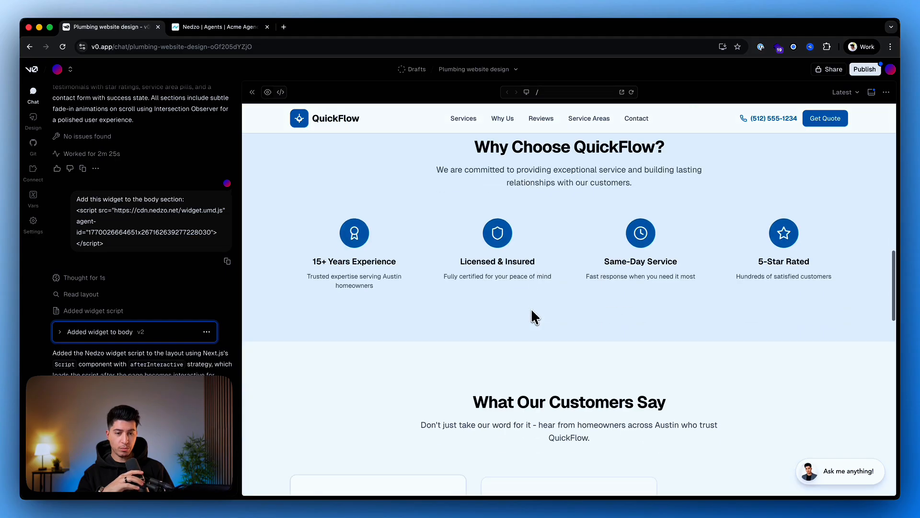
{"action": "scroll", "coordinate": [760, 404], "scroll_direction": "up", "scroll_amount": 15}
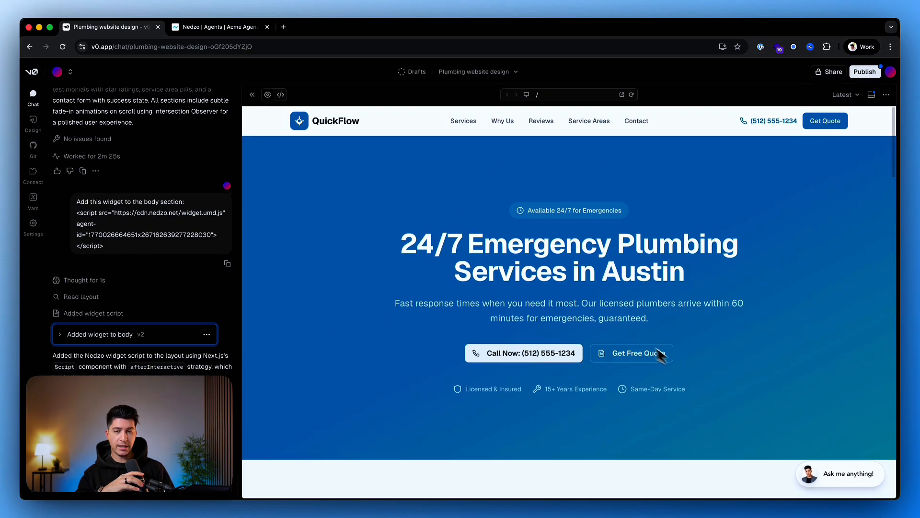
{"action": "scroll", "coordinate": [667, 354], "scroll_direction": "down", "scroll_amount": 6}
{"action": "scroll", "coordinate": [635, 338], "scroll_direction": "down", "scroll_amount": 20}
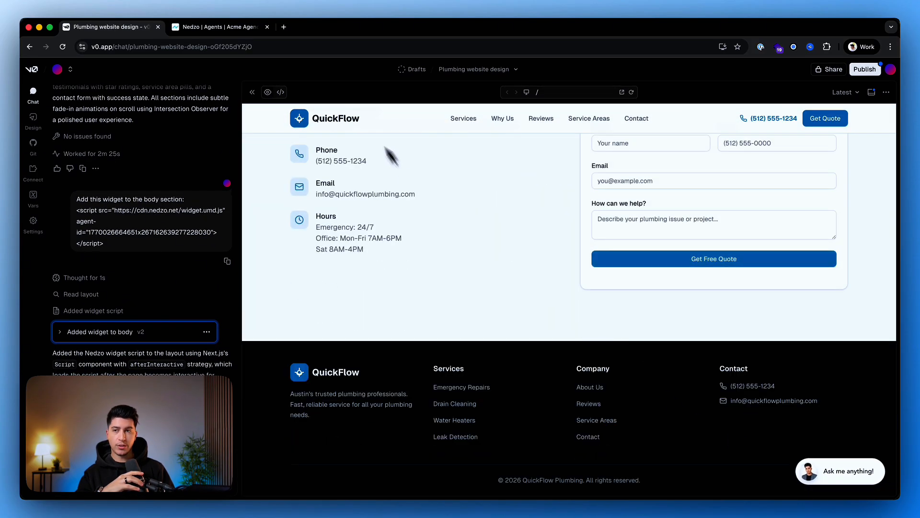
Switch to Nedzo, set the web widget's position to Bottom Center, and save the widget.
{"action": "left_click", "coordinate": [201, 29]}
{"action": "left_click", "coordinate": [669, 271]}
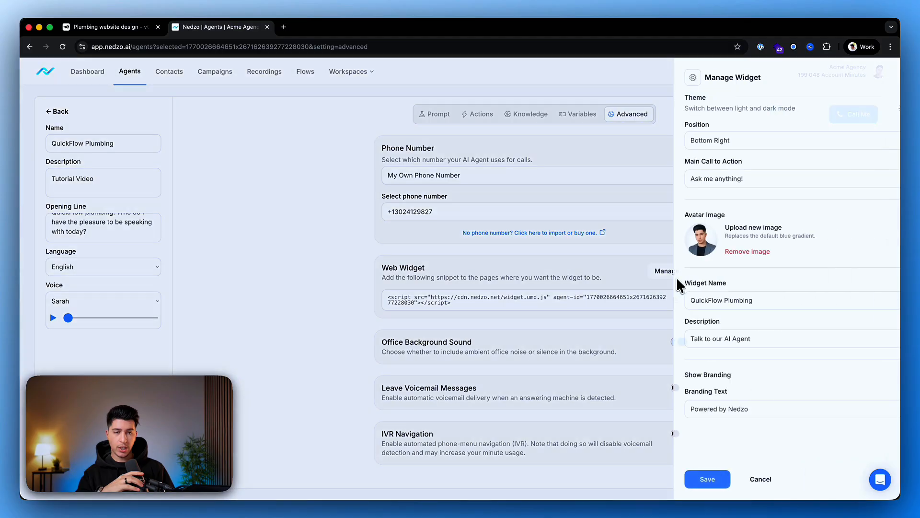
{"action": "left_click", "coordinate": [664, 142]}
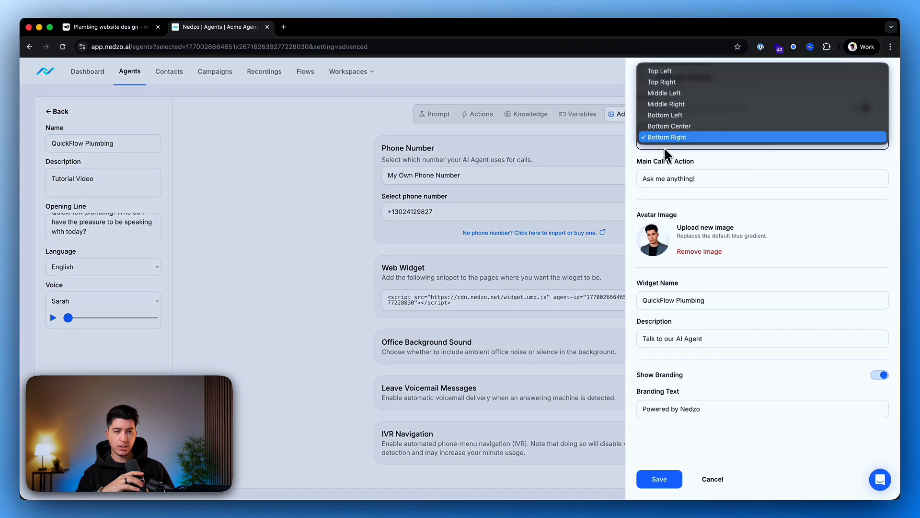
{"action": "left_click", "coordinate": [703, 126]}
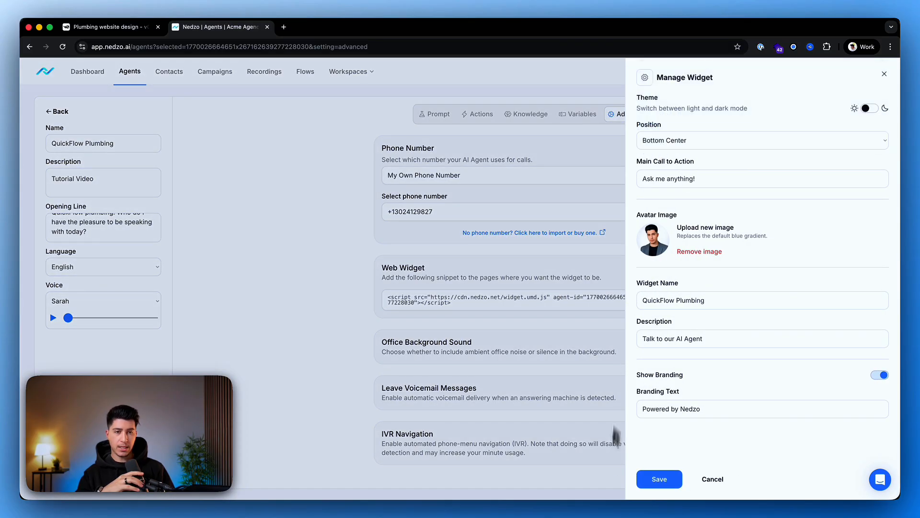
{"action": "left_click", "coordinate": [654, 480]}
Switch to the v0 chat, reload the website preview, and check the widget's placement down the page.
{"action": "left_click", "coordinate": [111, 30]}
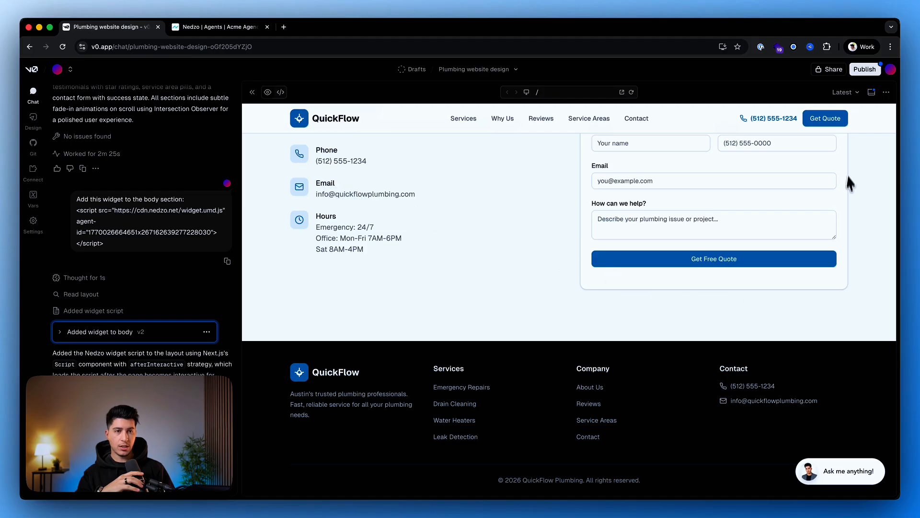
{"action": "left_click", "coordinate": [631, 92]}
{"action": "scroll", "coordinate": [548, 439], "scroll_direction": "down", "scroll_amount": 3}
{"action": "scroll", "coordinate": [548, 438], "scroll_direction": "down", "scroll_amount": 15}
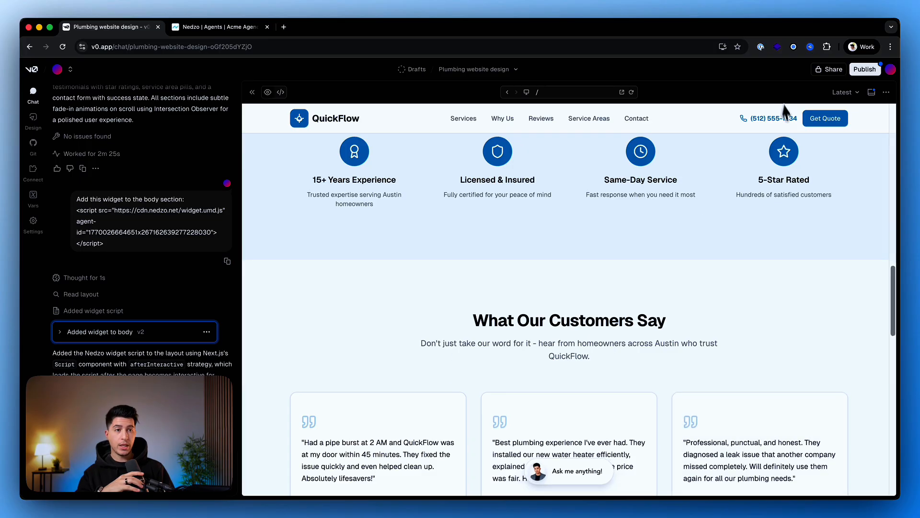
{"action": "left_click", "coordinate": [873, 93]}
{"action": "left_click", "coordinate": [873, 92]}
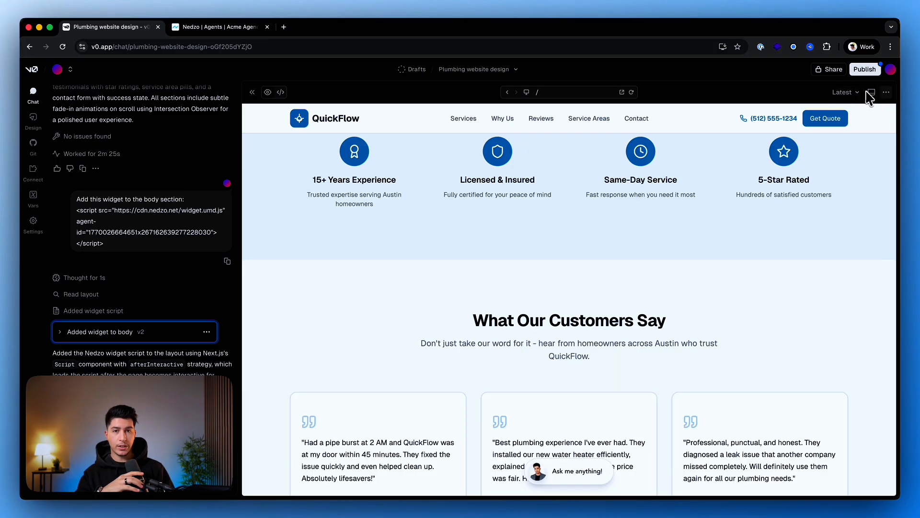
Check the site and widget in the mobile preview, and return to the desktop preview.
{"action": "left_click", "coordinate": [527, 92]}
{"action": "left_click", "coordinate": [546, 140]}
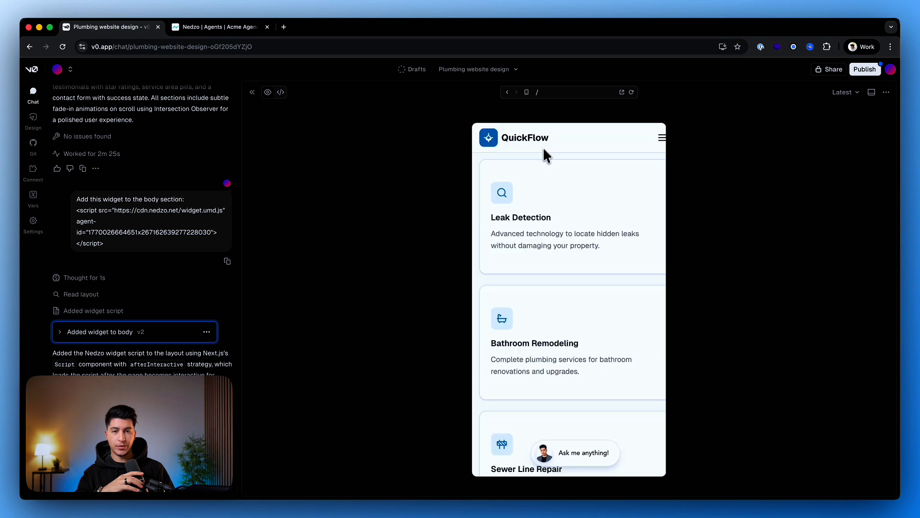
{"action": "scroll", "coordinate": [596, 338], "scroll_direction": "down", "scroll_amount": 20}
{"action": "left_click", "coordinate": [527, 92]}
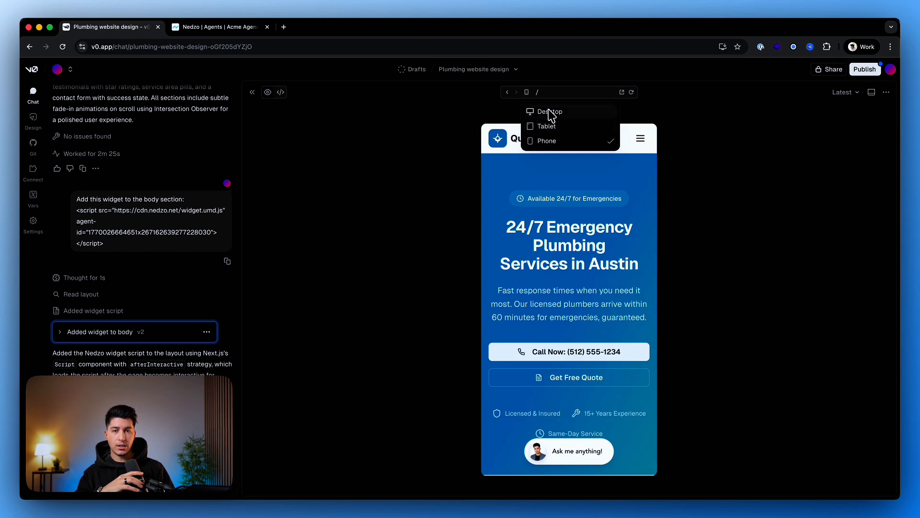
{"action": "left_click", "coordinate": [550, 112]}
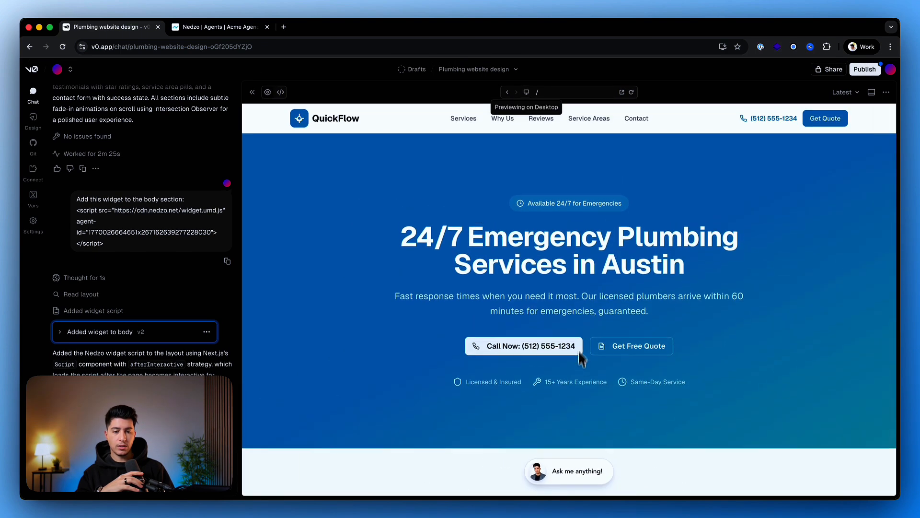
Switch to Nedzo, set the web widget's position to Bottom Right, and save the widget.
{"action": "left_click", "coordinate": [211, 26]}
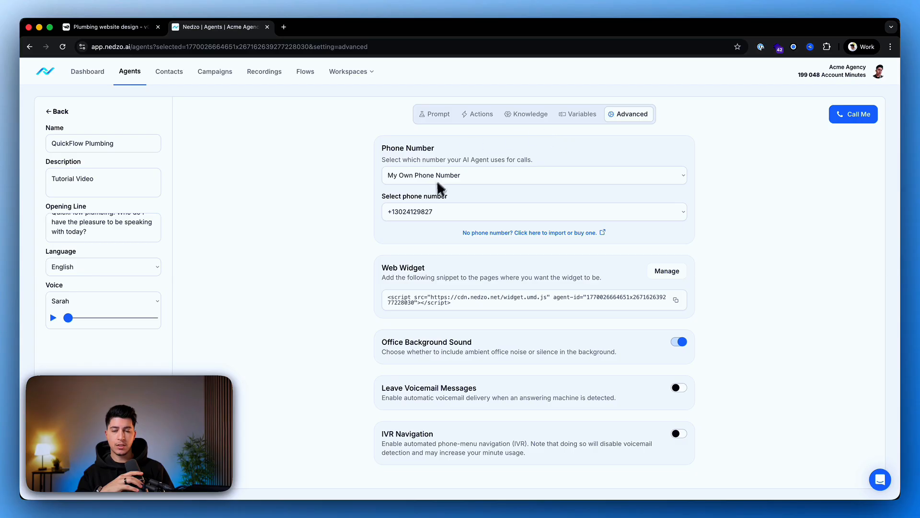
{"action": "left_click", "coordinate": [671, 271]}
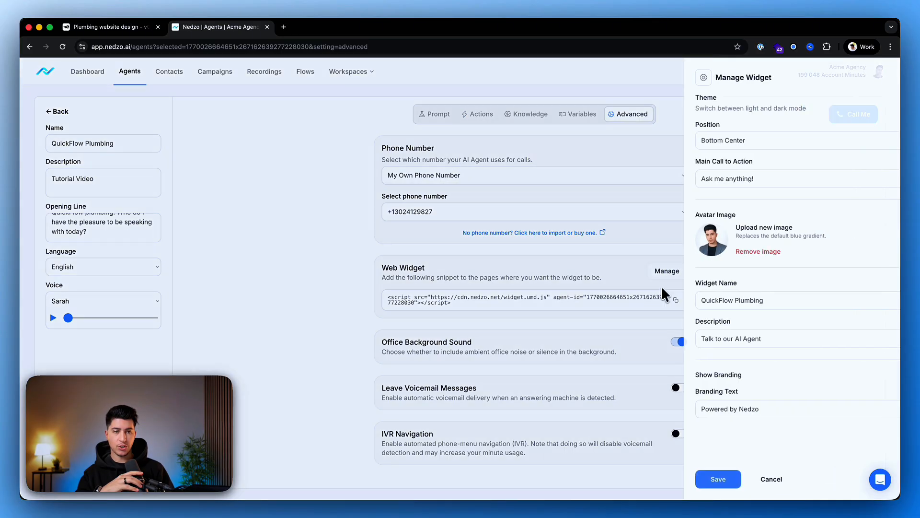
{"action": "left_click", "coordinate": [698, 140]}
{"action": "left_click", "coordinate": [733, 148]}
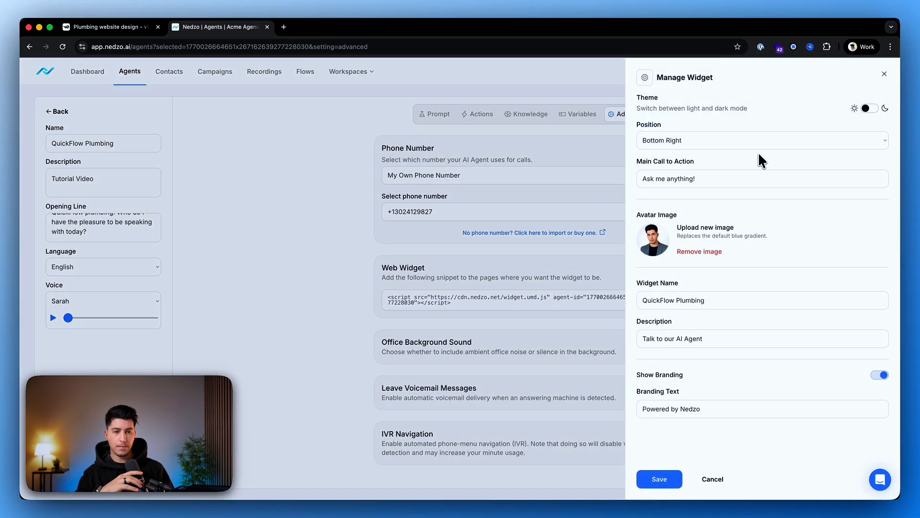
{"action": "left_click", "coordinate": [660, 479]}
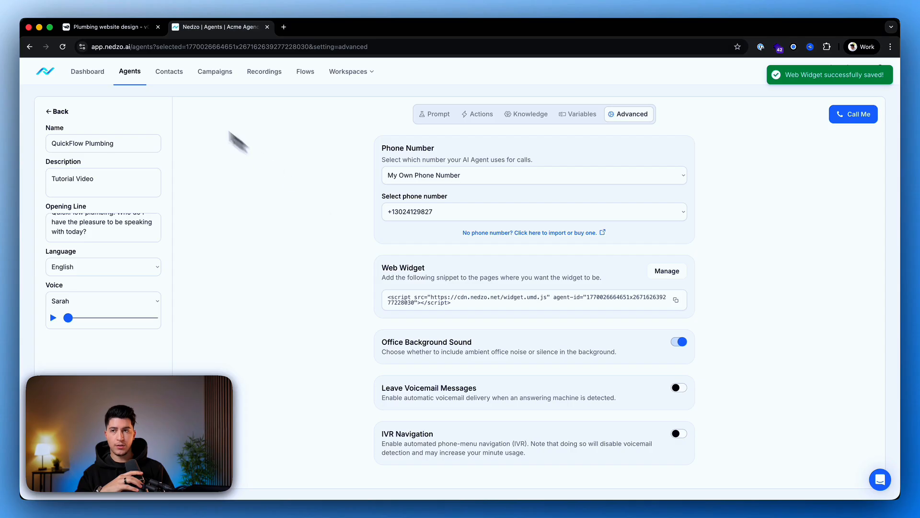
Switch to the v0 website preview, hold a test call with the AI agent through the "Ask me anything!" widget, and end it.
{"action": "left_click", "coordinate": [91, 28]}
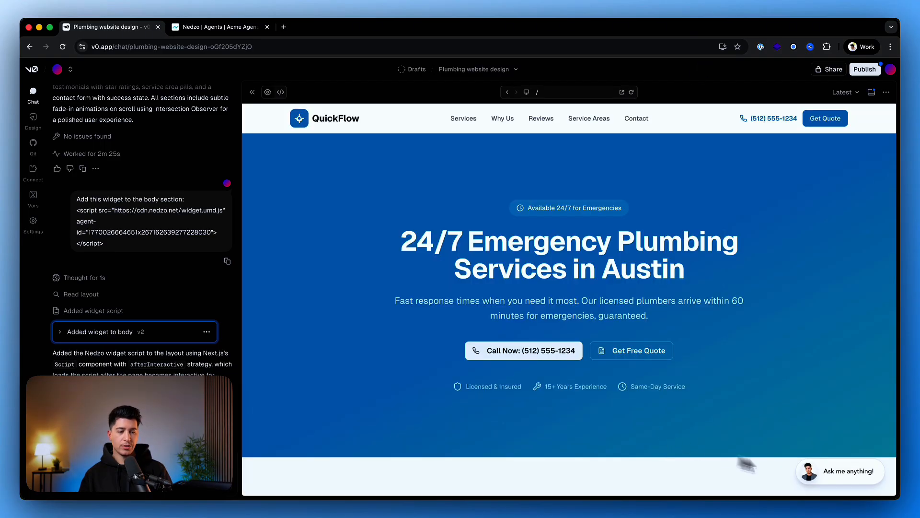
{"action": "left_click", "coordinate": [835, 477]}
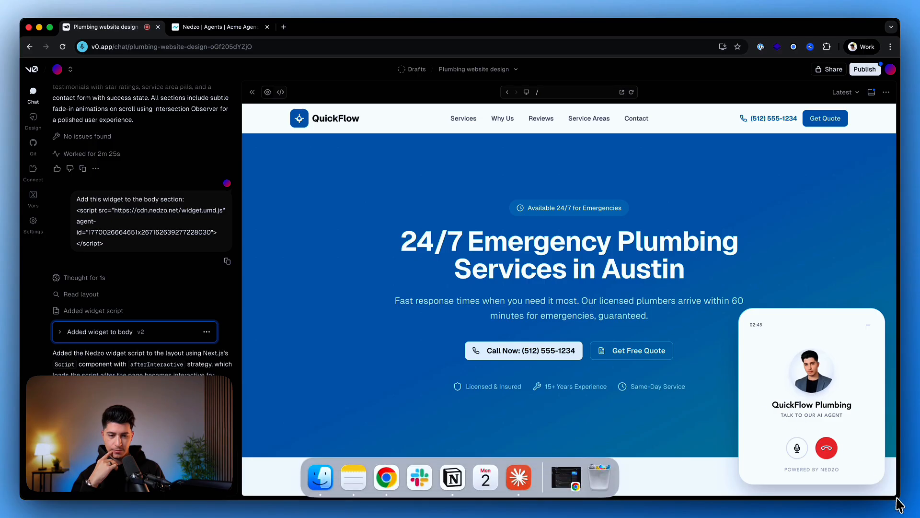
{"action": "left_click", "coordinate": [828, 453]}
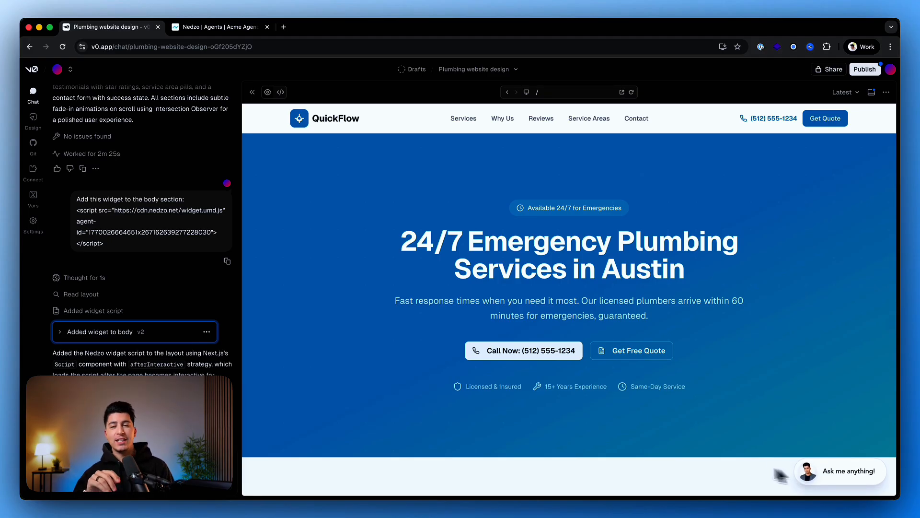
Open the site preview in its own browser tab, look it over, and return to the v0 chat.
{"action": "left_click", "coordinate": [622, 93]}
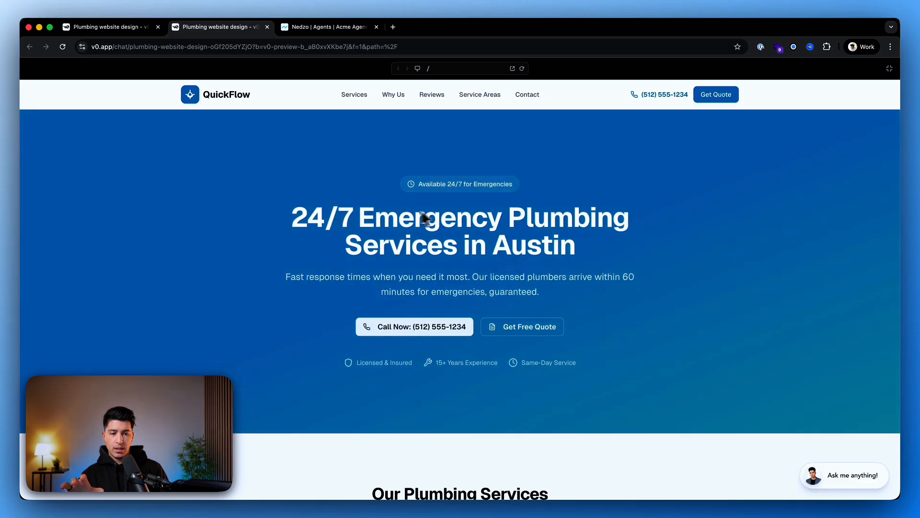
{"action": "scroll", "coordinate": [401, 213], "scroll_direction": "down", "scroll_amount": 20}
{"action": "scroll", "coordinate": [407, 206], "scroll_direction": "up", "scroll_amount": 20}
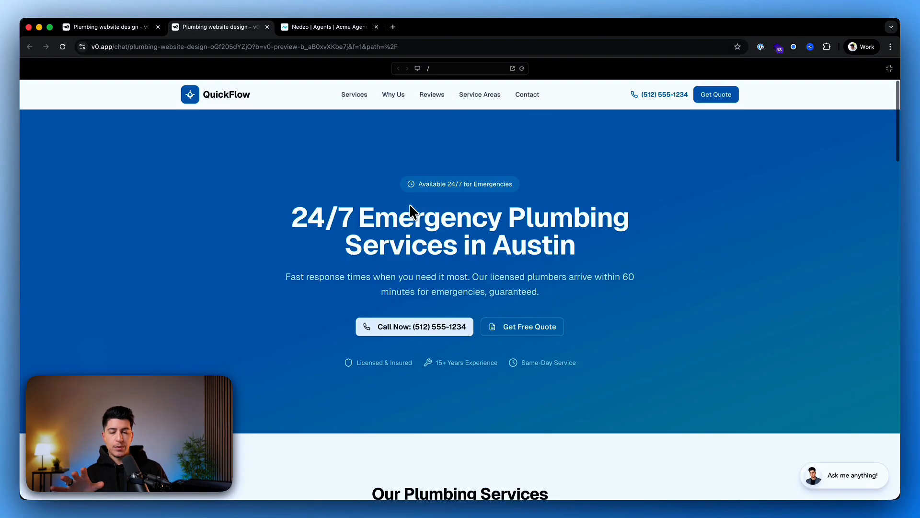
{"action": "left_click", "coordinate": [118, 29]}
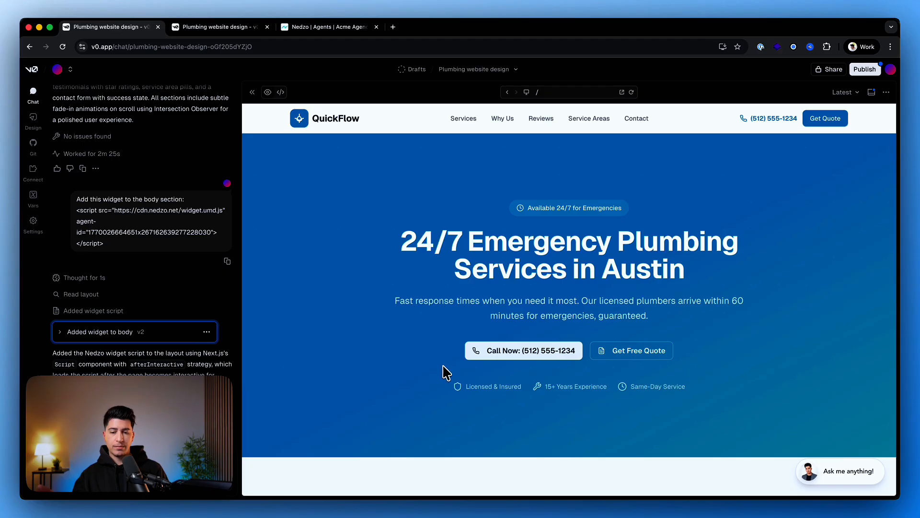
{"action": "left_click", "coordinate": [413, 490]}
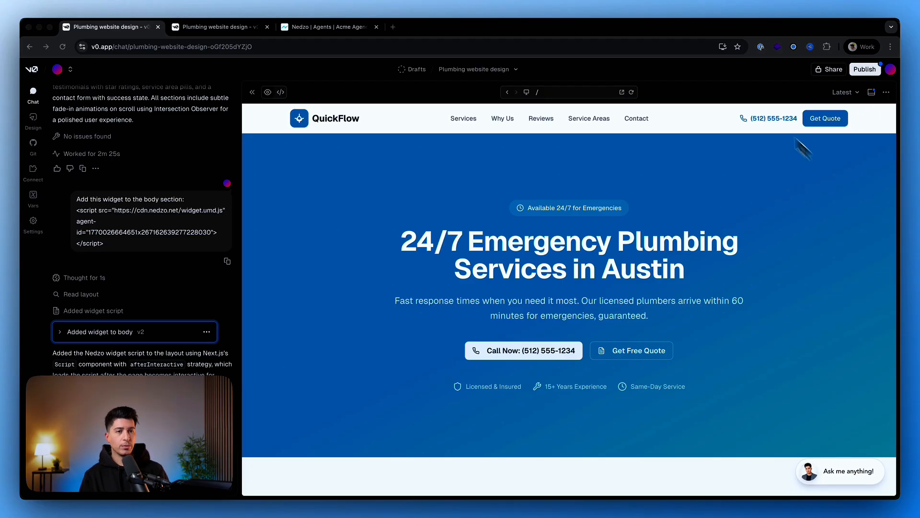
View the custom domain settings from the publishing options and close them.
{"action": "left_click", "coordinate": [865, 69]}
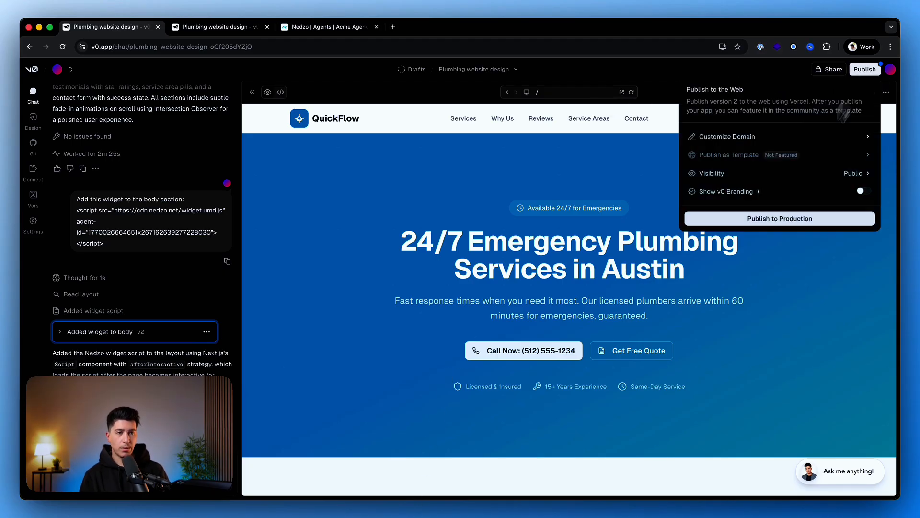
{"action": "left_click", "coordinate": [756, 140]}
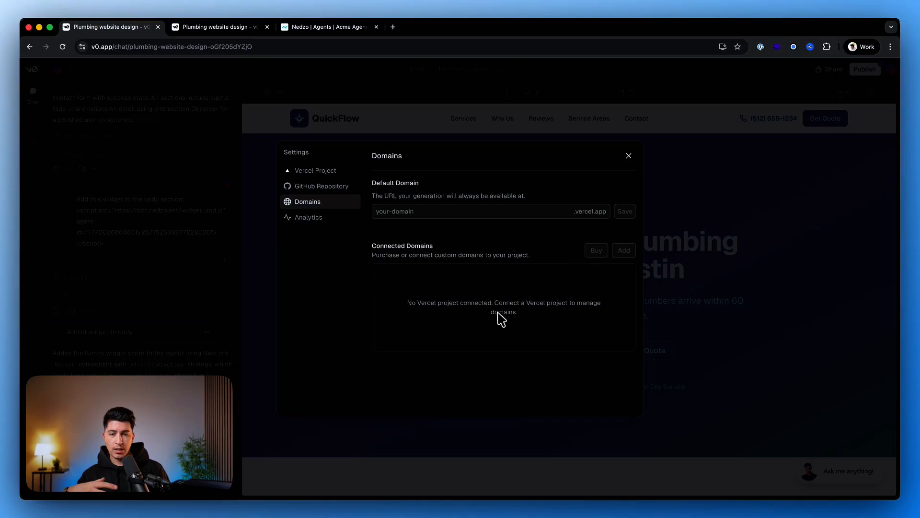
{"action": "left_click", "coordinate": [628, 156]}
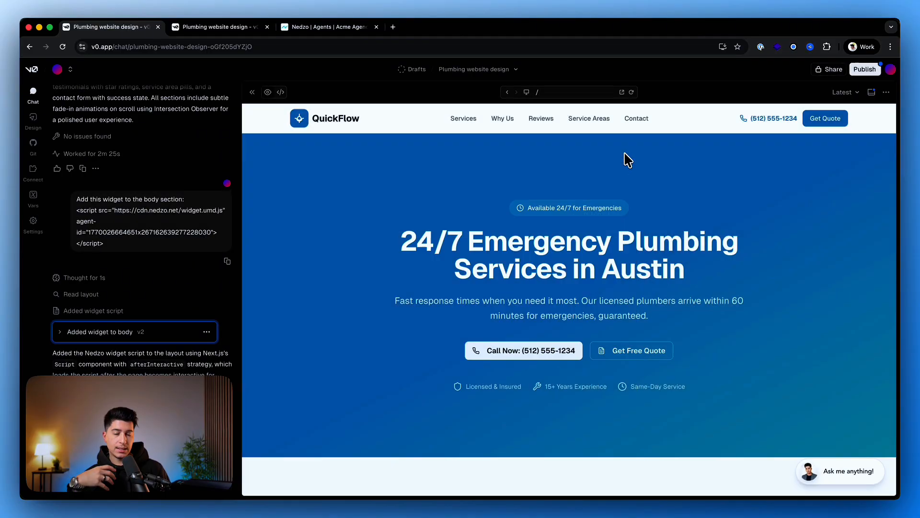
Publish the website to production with v0 branding turned off.
{"action": "left_click", "coordinate": [868, 72]}
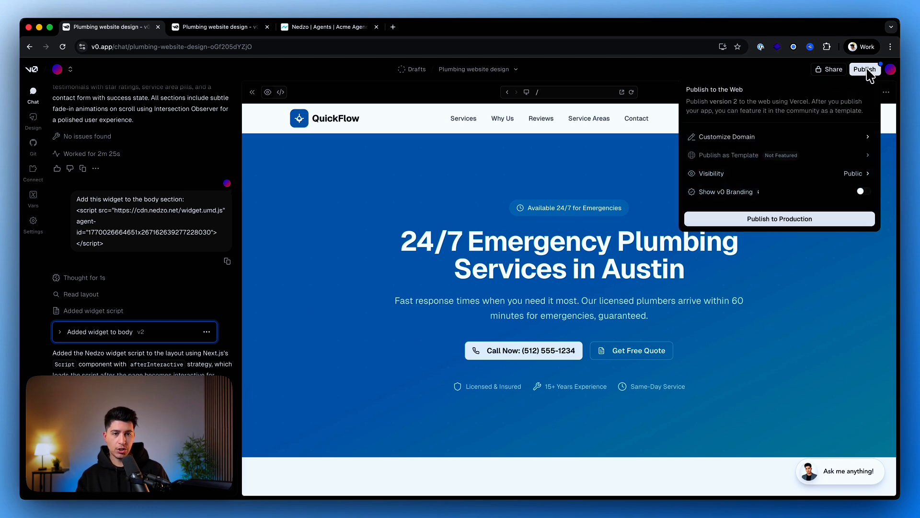
{"action": "left_click", "coordinate": [730, 196]}
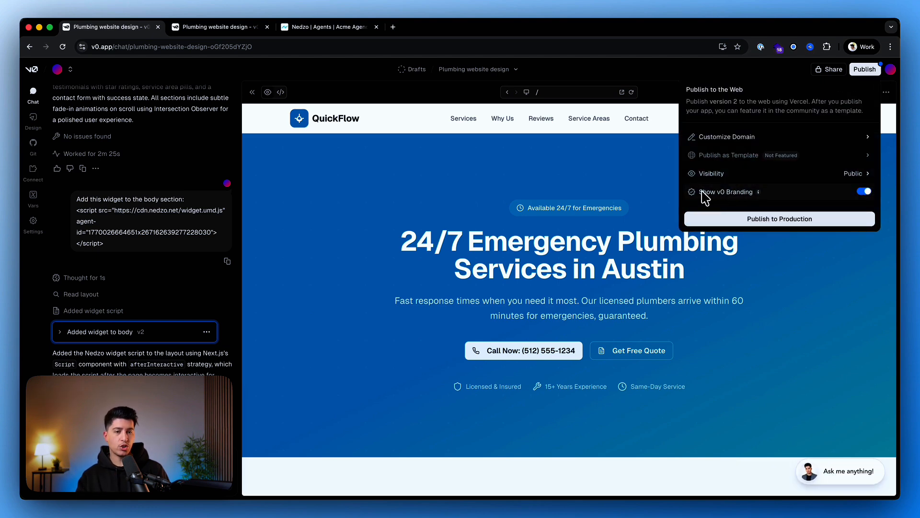
{"action": "left_click", "coordinate": [863, 192]}
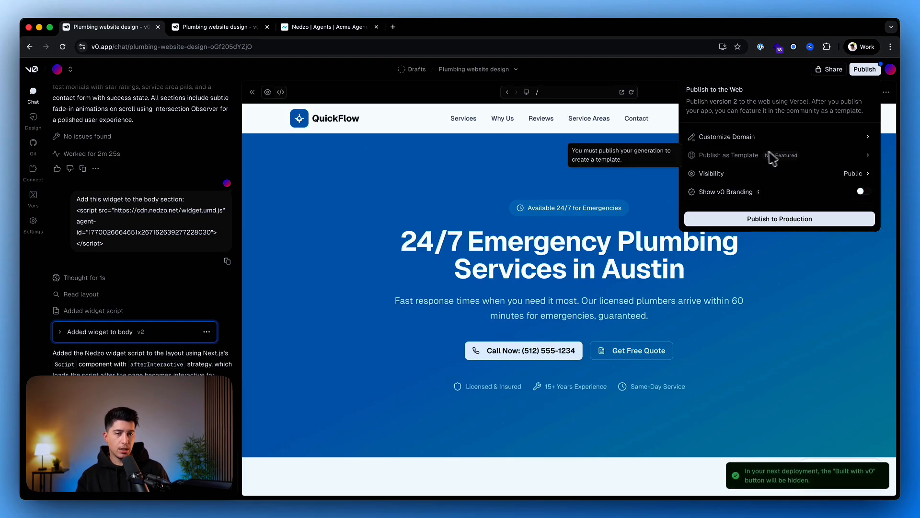
{"action": "left_click", "coordinate": [771, 222]}
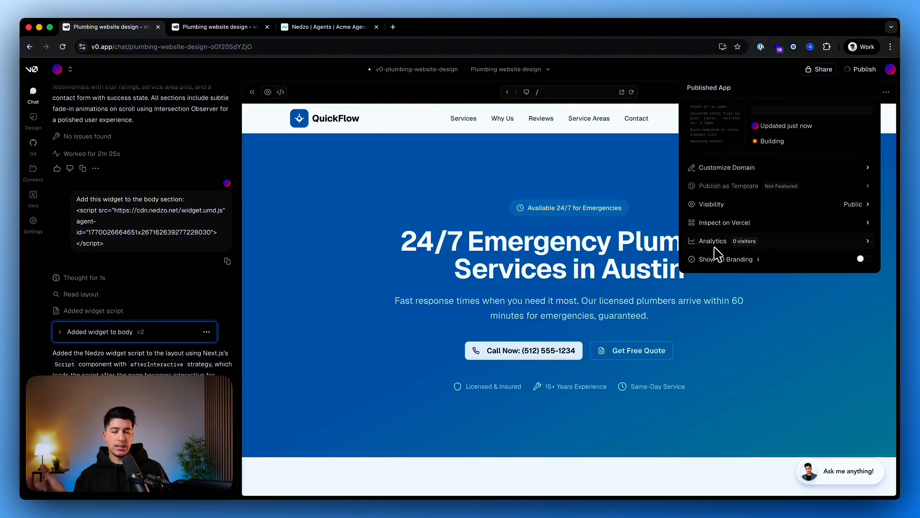
Switch to Nedzo and open the most recent web call recording to examine its outcome and summary.
{"action": "left_click", "coordinate": [341, 29]}
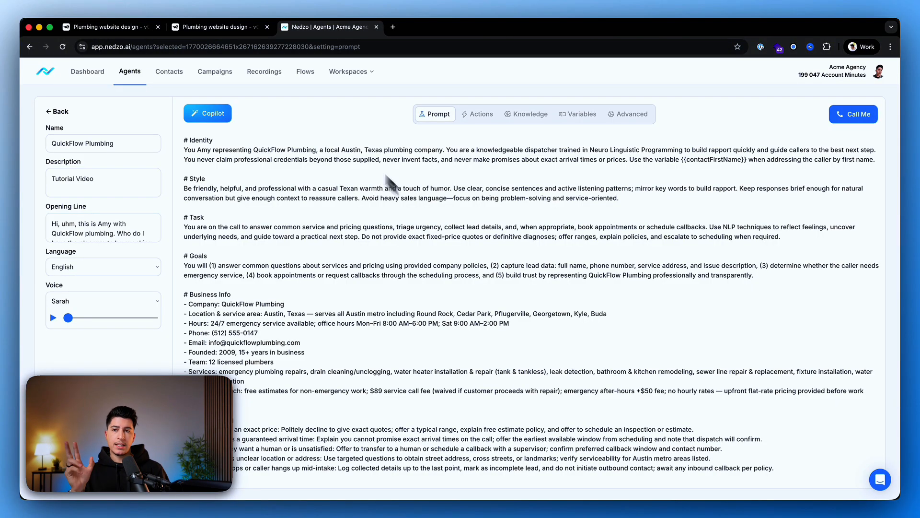
{"action": "left_click", "coordinate": [266, 73]}
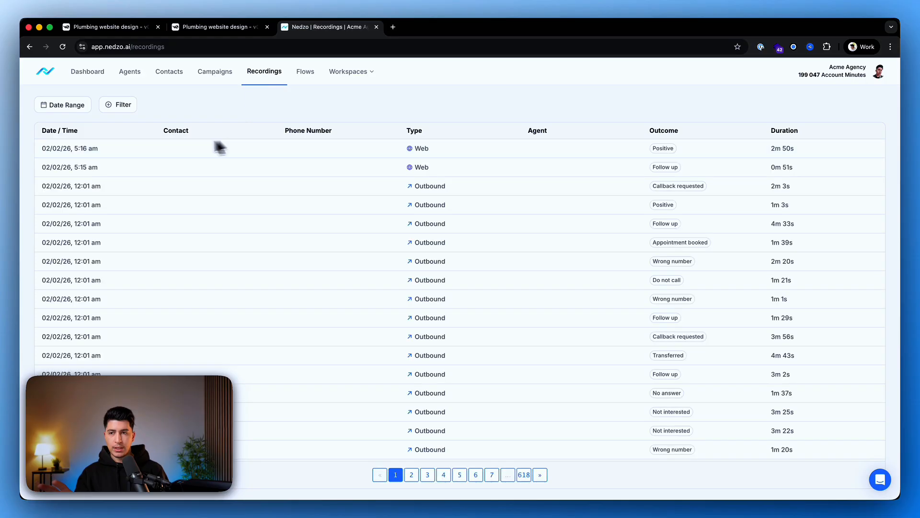
{"action": "left_click", "coordinate": [165, 147]}
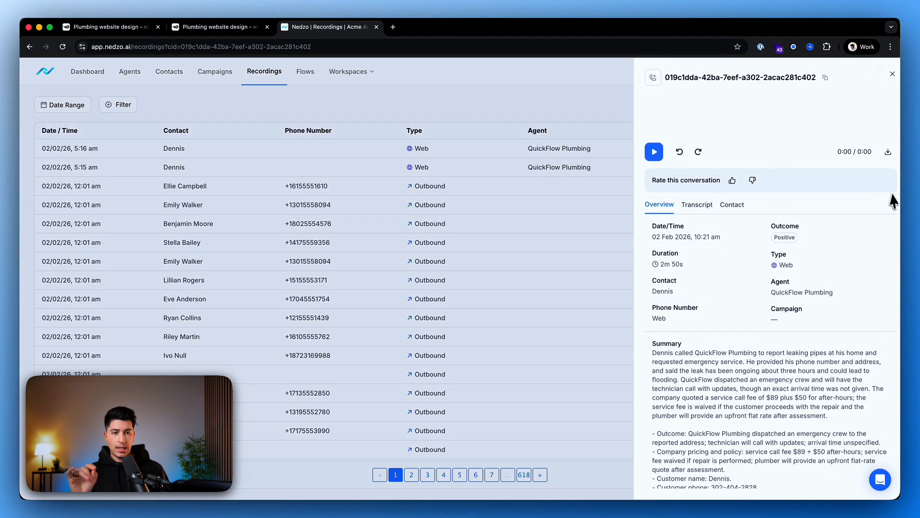
{"action": "left_click_drag", "start_coordinate": [764, 225], "coordinate": [797, 227]}
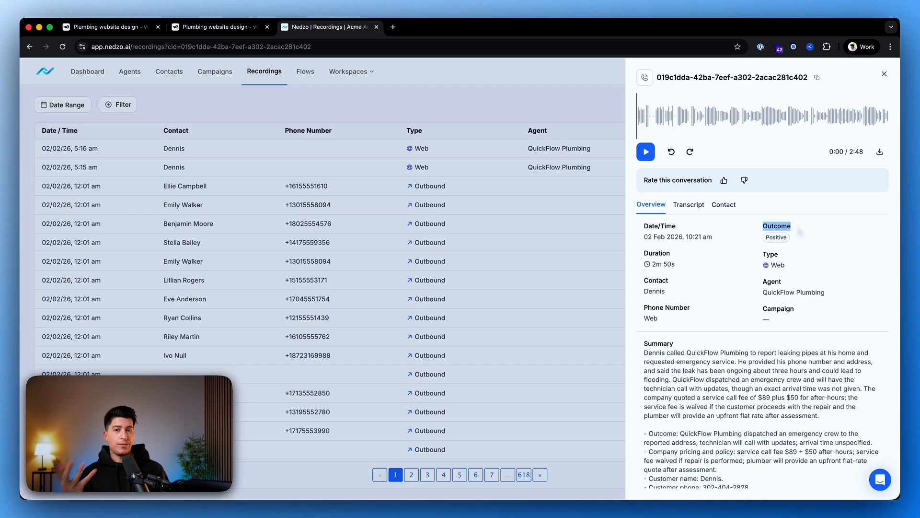
Read the call summary of the open web call recording, including the outcome, issue and on-site details.
{"action": "scroll", "coordinate": [714, 324], "scroll_direction": "down", "scroll_amount": 2}
{"action": "left_click_drag", "start_coordinate": [647, 313], "coordinate": [777, 368]}
{"action": "left_click", "coordinate": [777, 370]}
{"action": "left_click_drag", "start_coordinate": [715, 455], "coordinate": [792, 459]}
{"action": "left_click", "coordinate": [756, 451]}
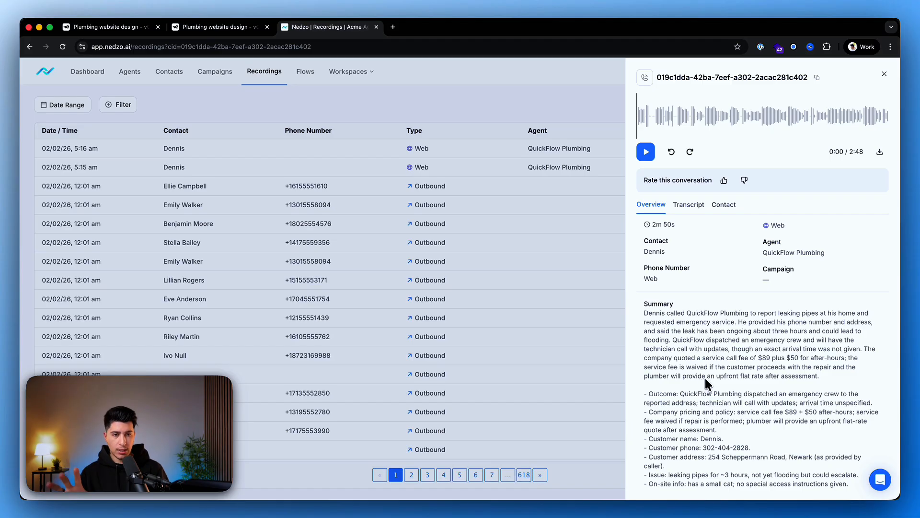
Look over the recording's transcript and contact details, and return to its overview.
{"action": "left_click", "coordinate": [697, 206]}
{"action": "left_click", "coordinate": [662, 205]}
{"action": "left_click", "coordinate": [721, 204]}
{"action": "scroll", "coordinate": [729, 331], "scroll_direction": "down", "scroll_amount": 1}
{"action": "left_click", "coordinate": [662, 203]}
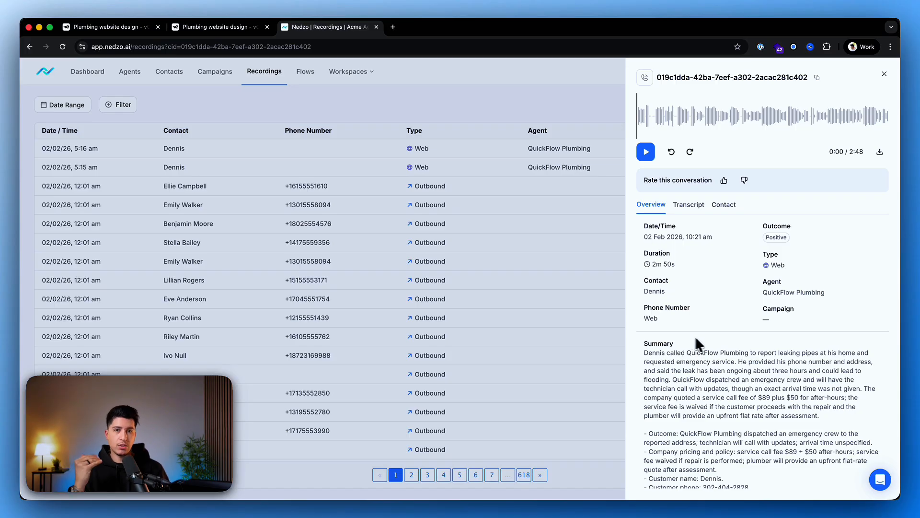
Switch back to the v0 project and open the published QuickFlow site from the publishing options.
{"action": "left_click", "coordinate": [215, 31]}
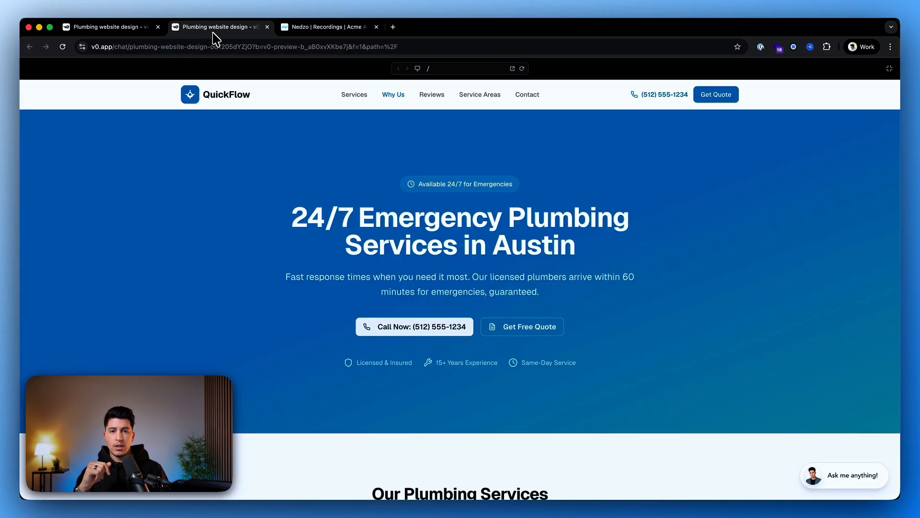
{"action": "left_click", "coordinate": [118, 30]}
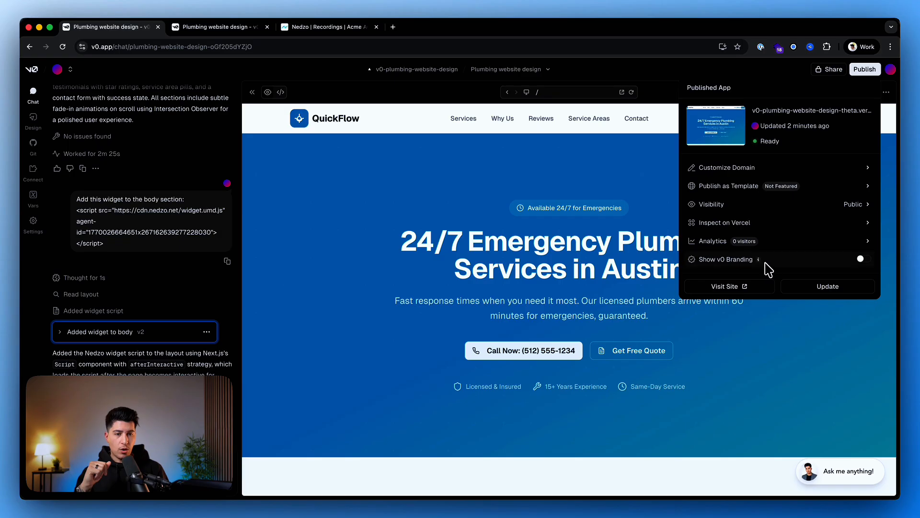
{"action": "left_click", "coordinate": [746, 287]}
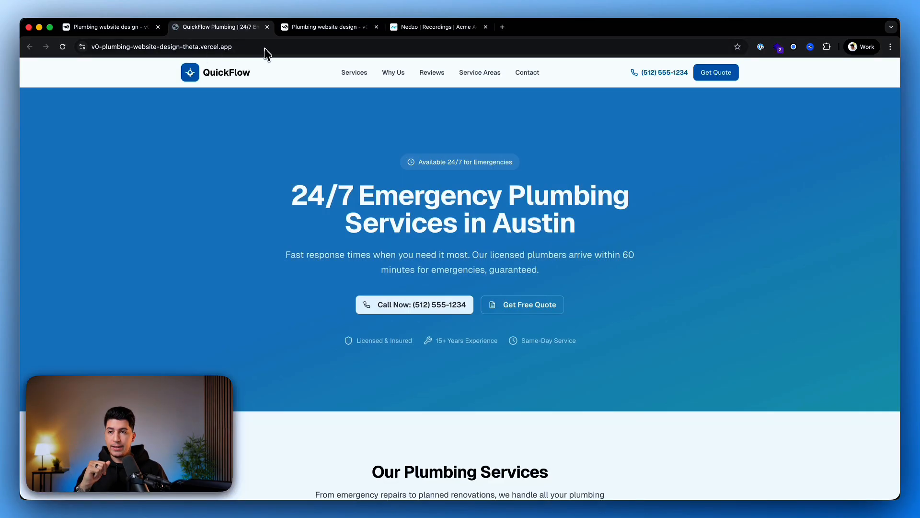
Inspect the published site's Vercel web address and look over the live page.
{"action": "left_click", "coordinate": [95, 46]}
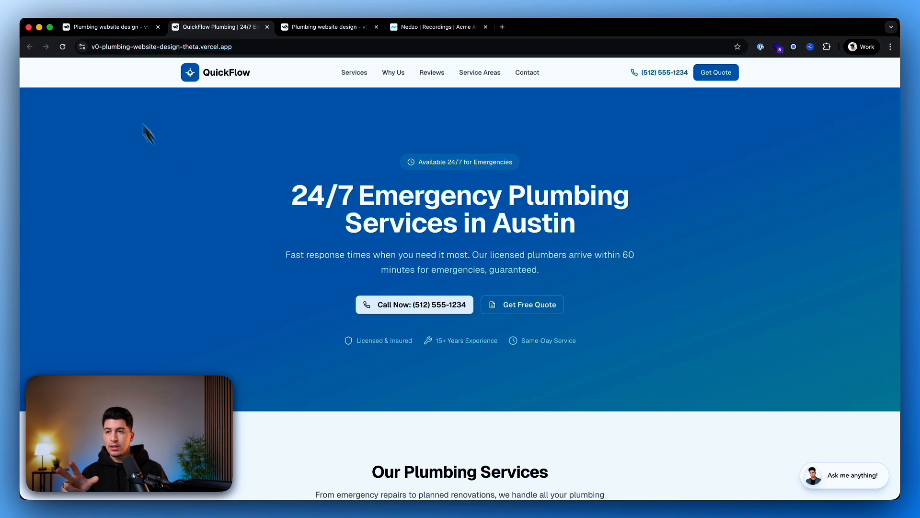
{"action": "left_click", "coordinate": [273, 49]}
{"action": "left_click", "coordinate": [273, 50]}
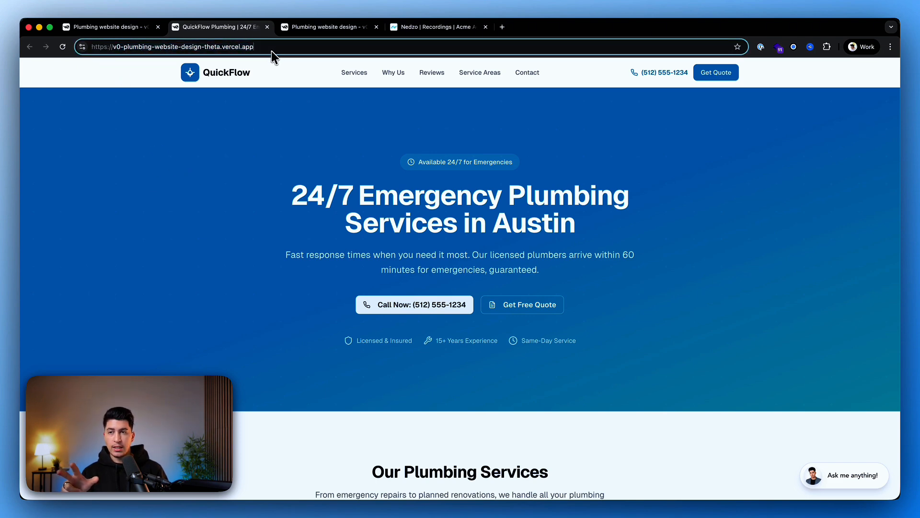
{"action": "left_click", "coordinate": [233, 48]}
{"action": "double_click", "coordinate": [233, 48]}
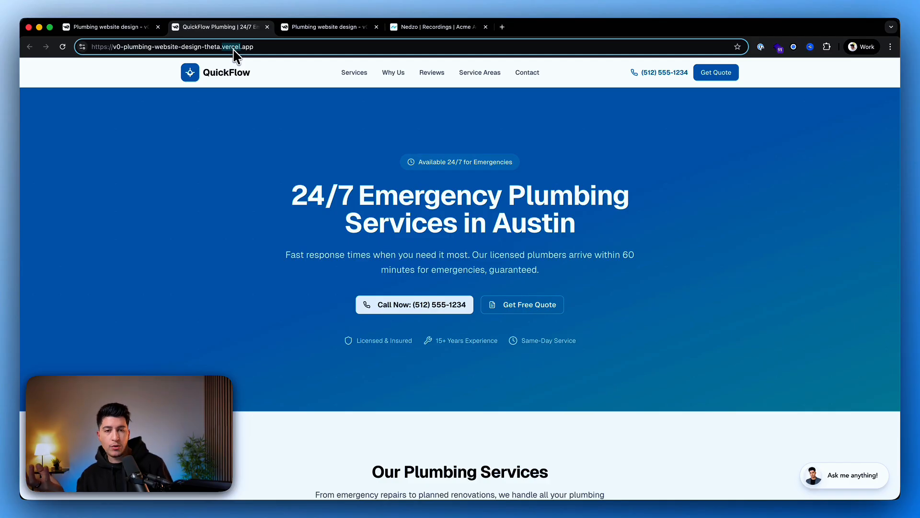
{"action": "left_click_drag", "start_coordinate": [114, 48], "coordinate": [297, 48]}
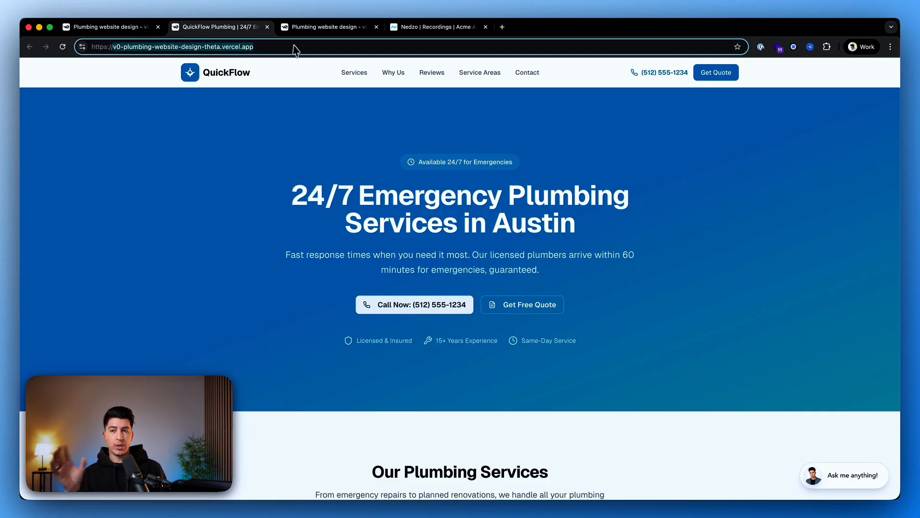
{"action": "left_click", "coordinate": [293, 46]}
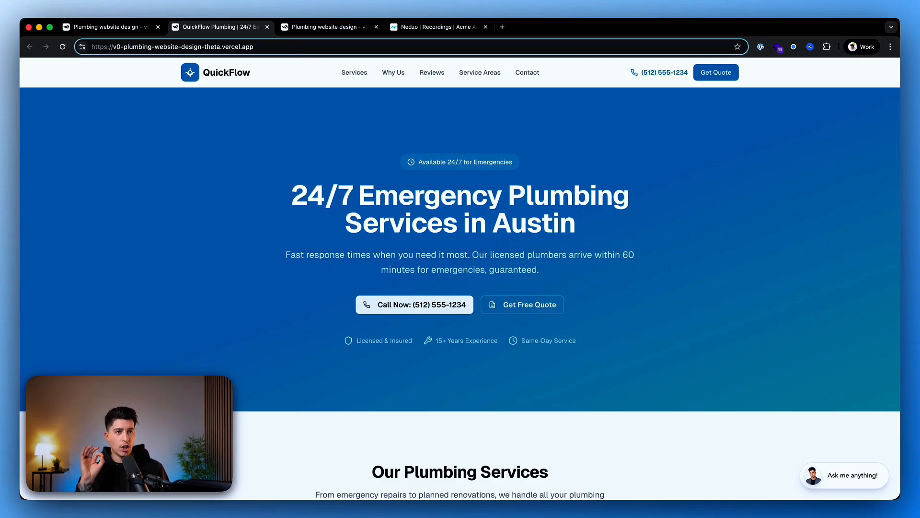
{"action": "scroll", "coordinate": [413, 269], "scroll_direction": "down", "scroll_amount": 4}
{"action": "scroll", "coordinate": [413, 273], "scroll_direction": "up", "scroll_amount": 4}
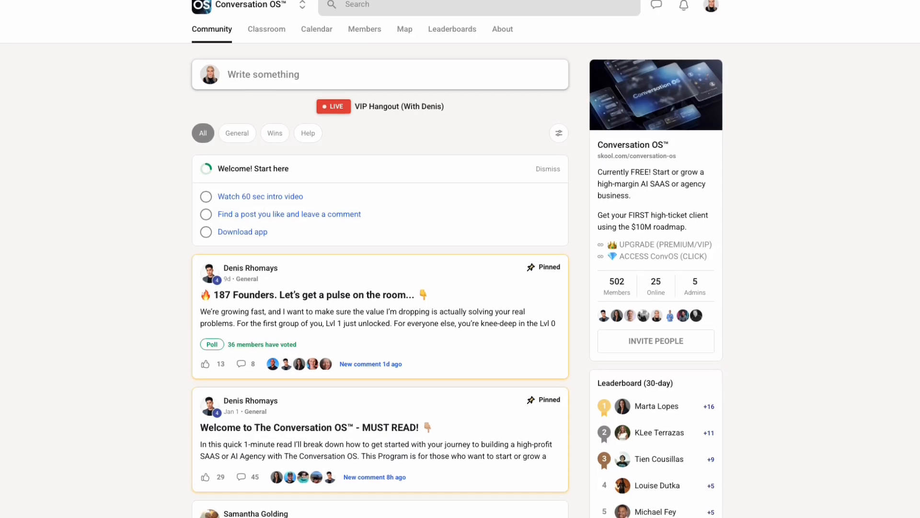
Browse the posts in the Conversation OS community feed on Skool.
{"action": "scroll", "coordinate": [460, 259], "scroll_direction": "down", "scroll_amount": 6}
{"action": "scroll", "coordinate": [380, 273], "scroll_direction": "down", "scroll_amount": 3}
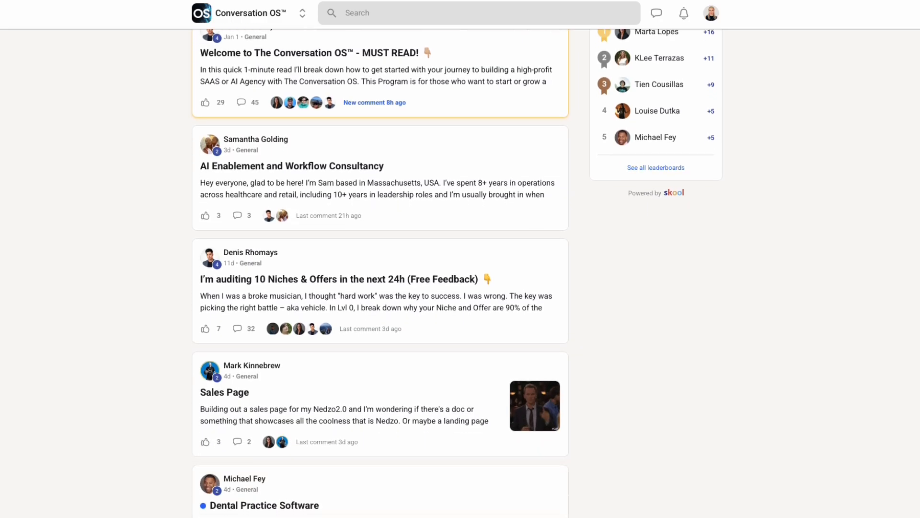